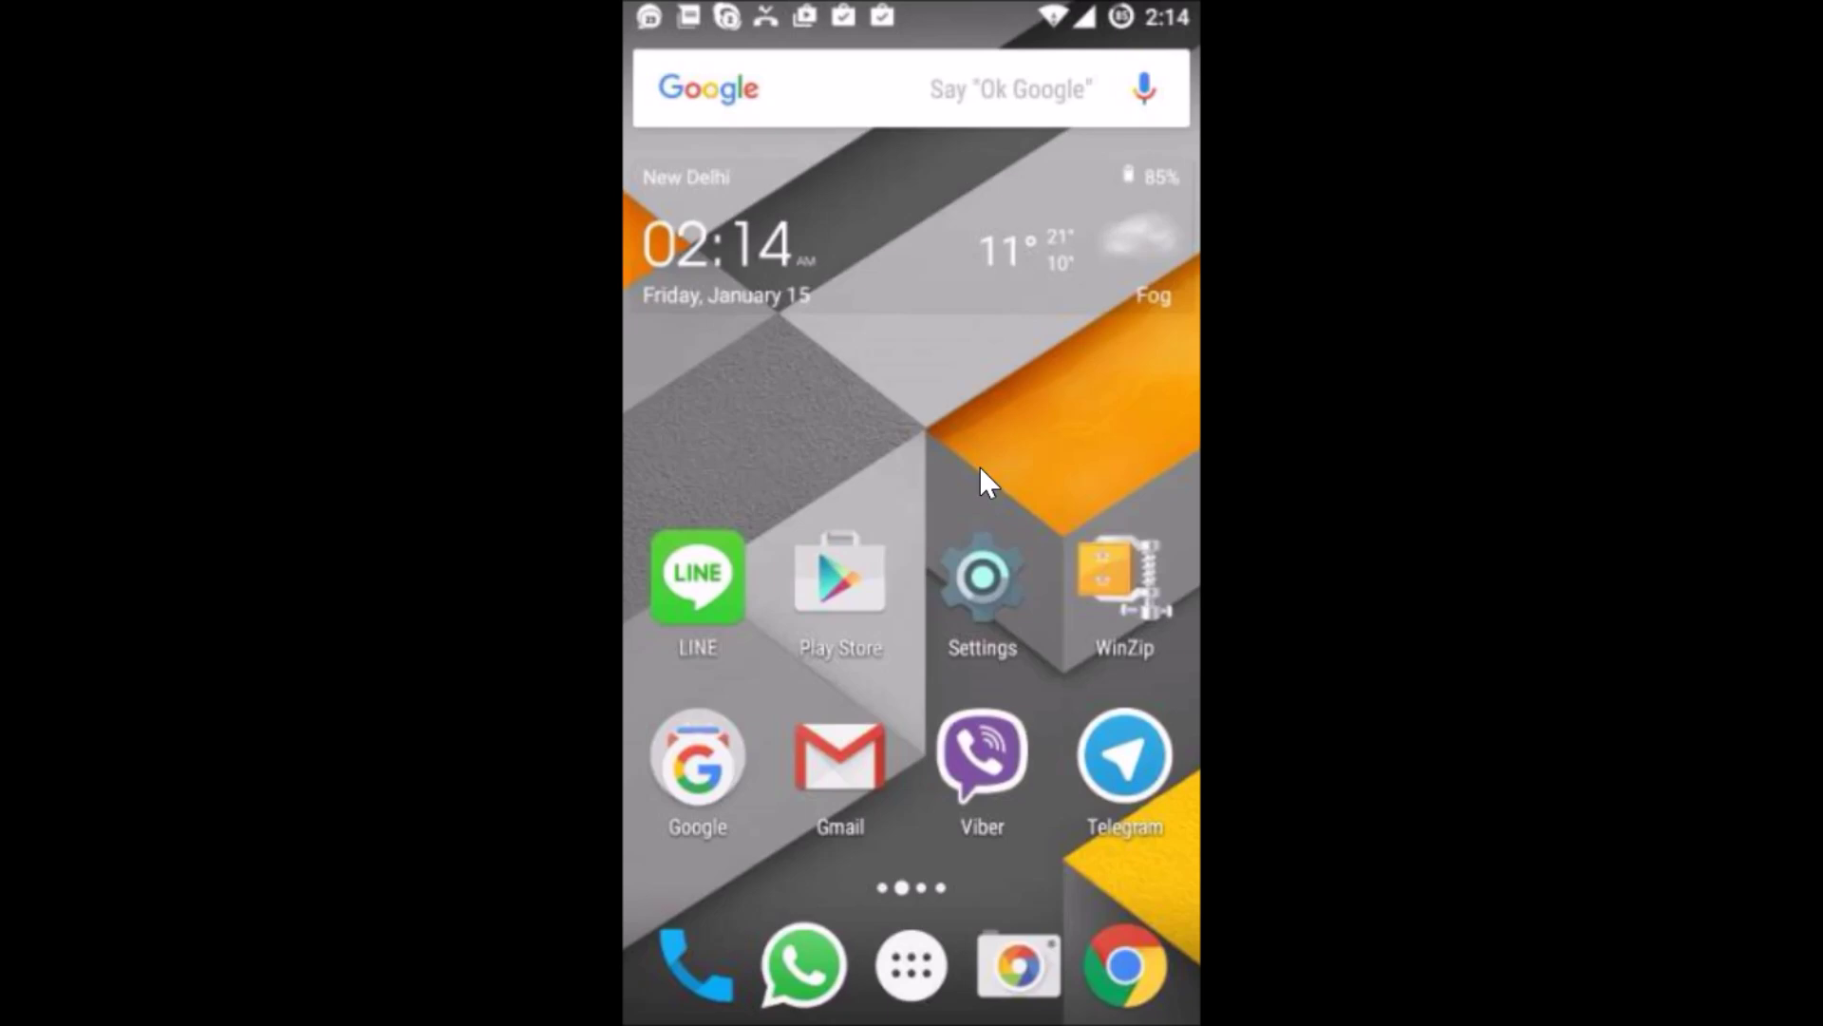
Open the top WhatsApp chat, show its English keyboard, then return to the chat list
{"action": "left_click", "coordinate": [808, 941]}
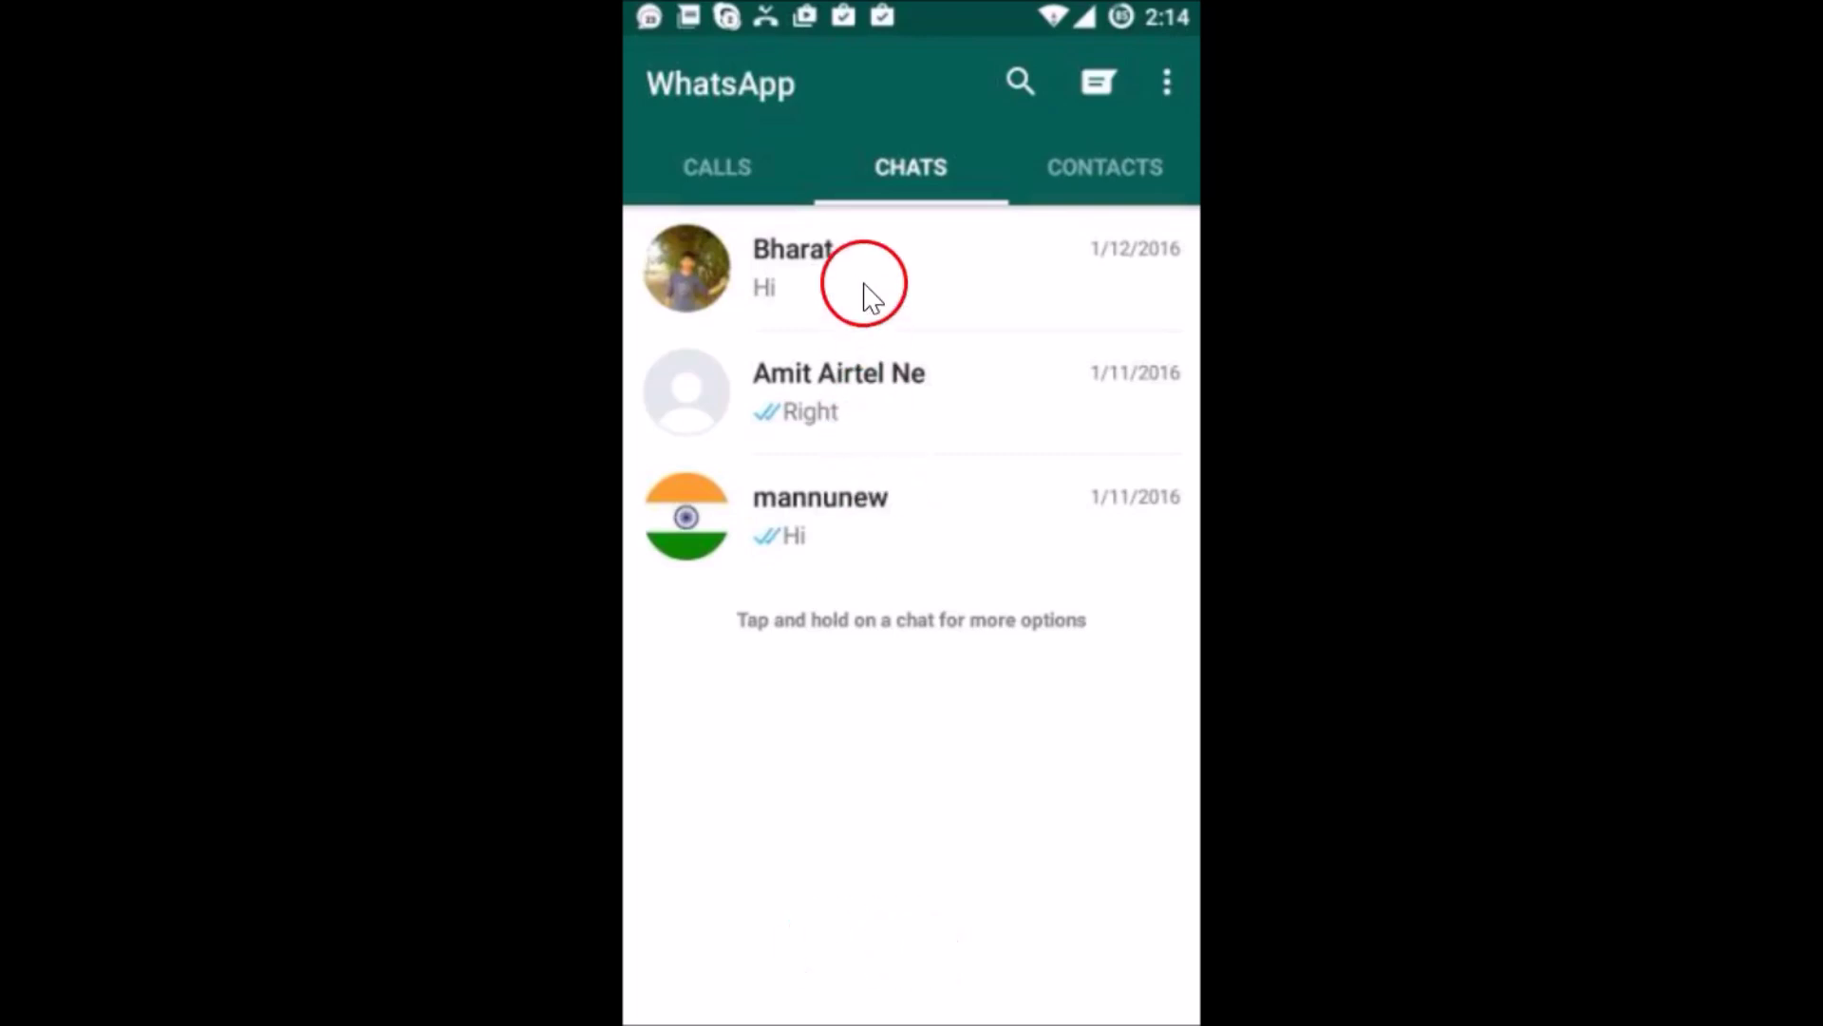
{"action": "left_click", "coordinate": [865, 281]}
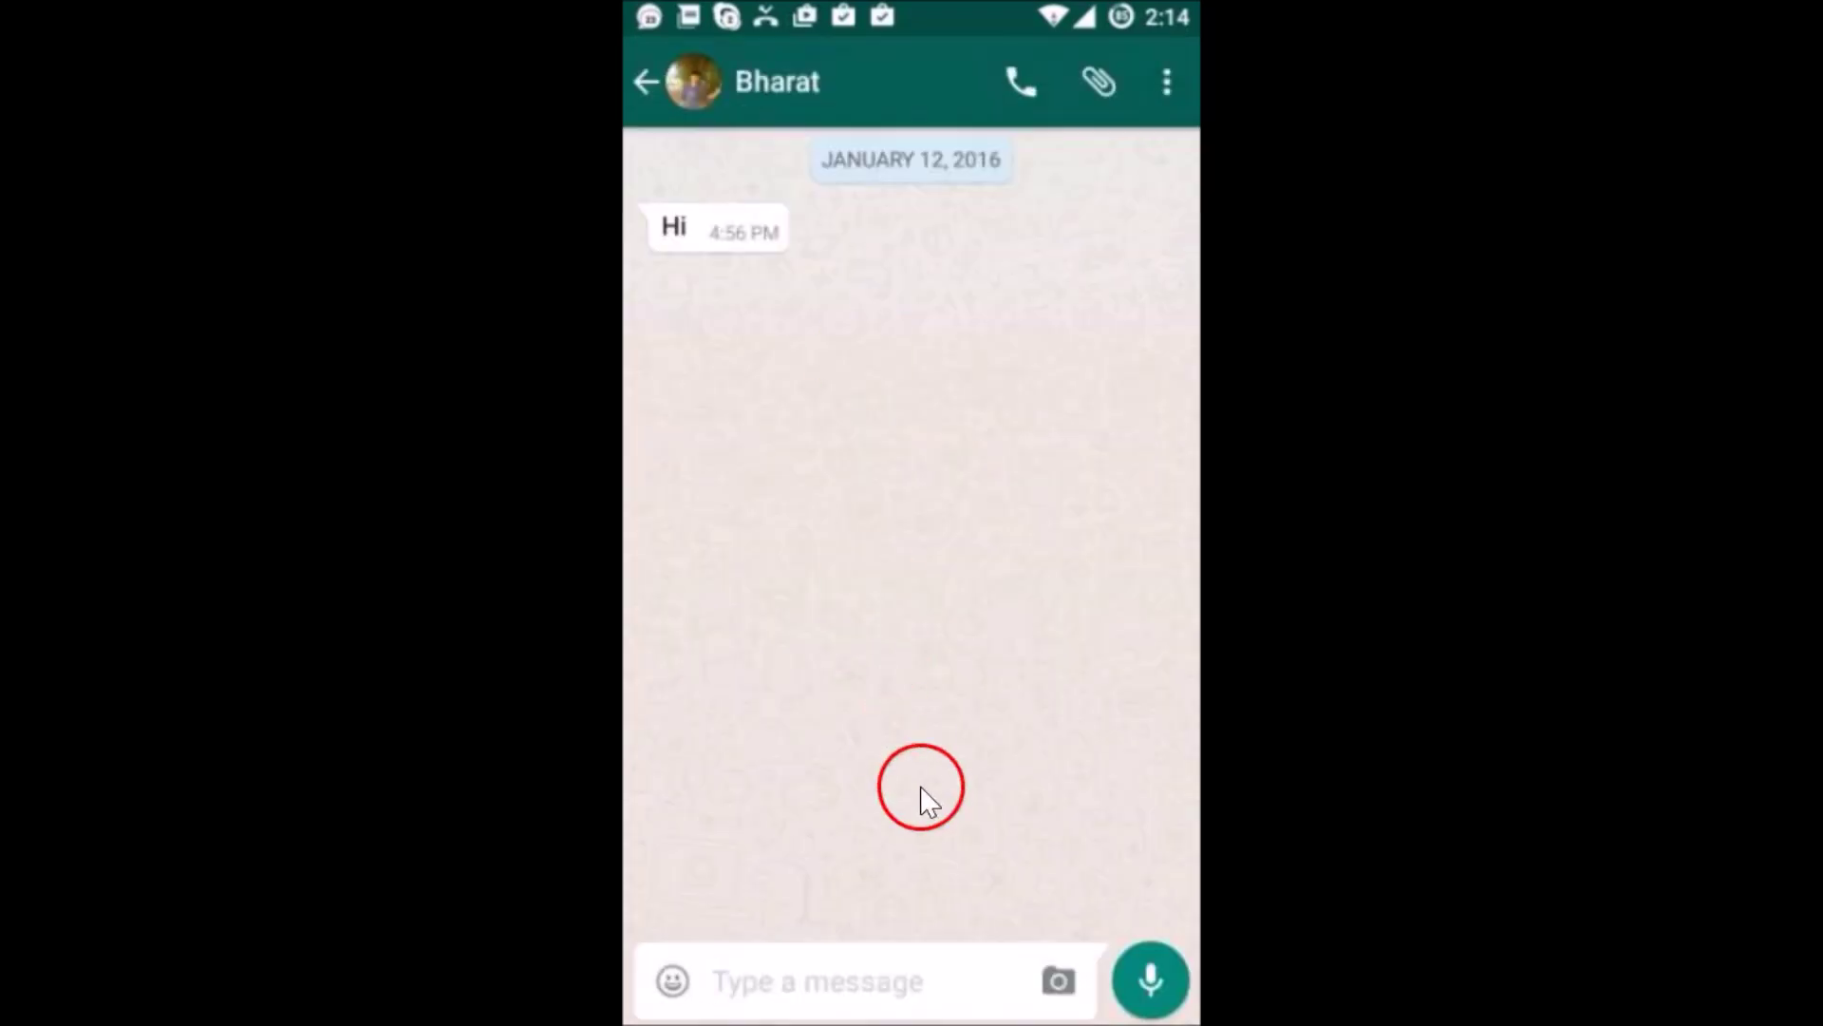
{"action": "left_click", "coordinate": [792, 980]}
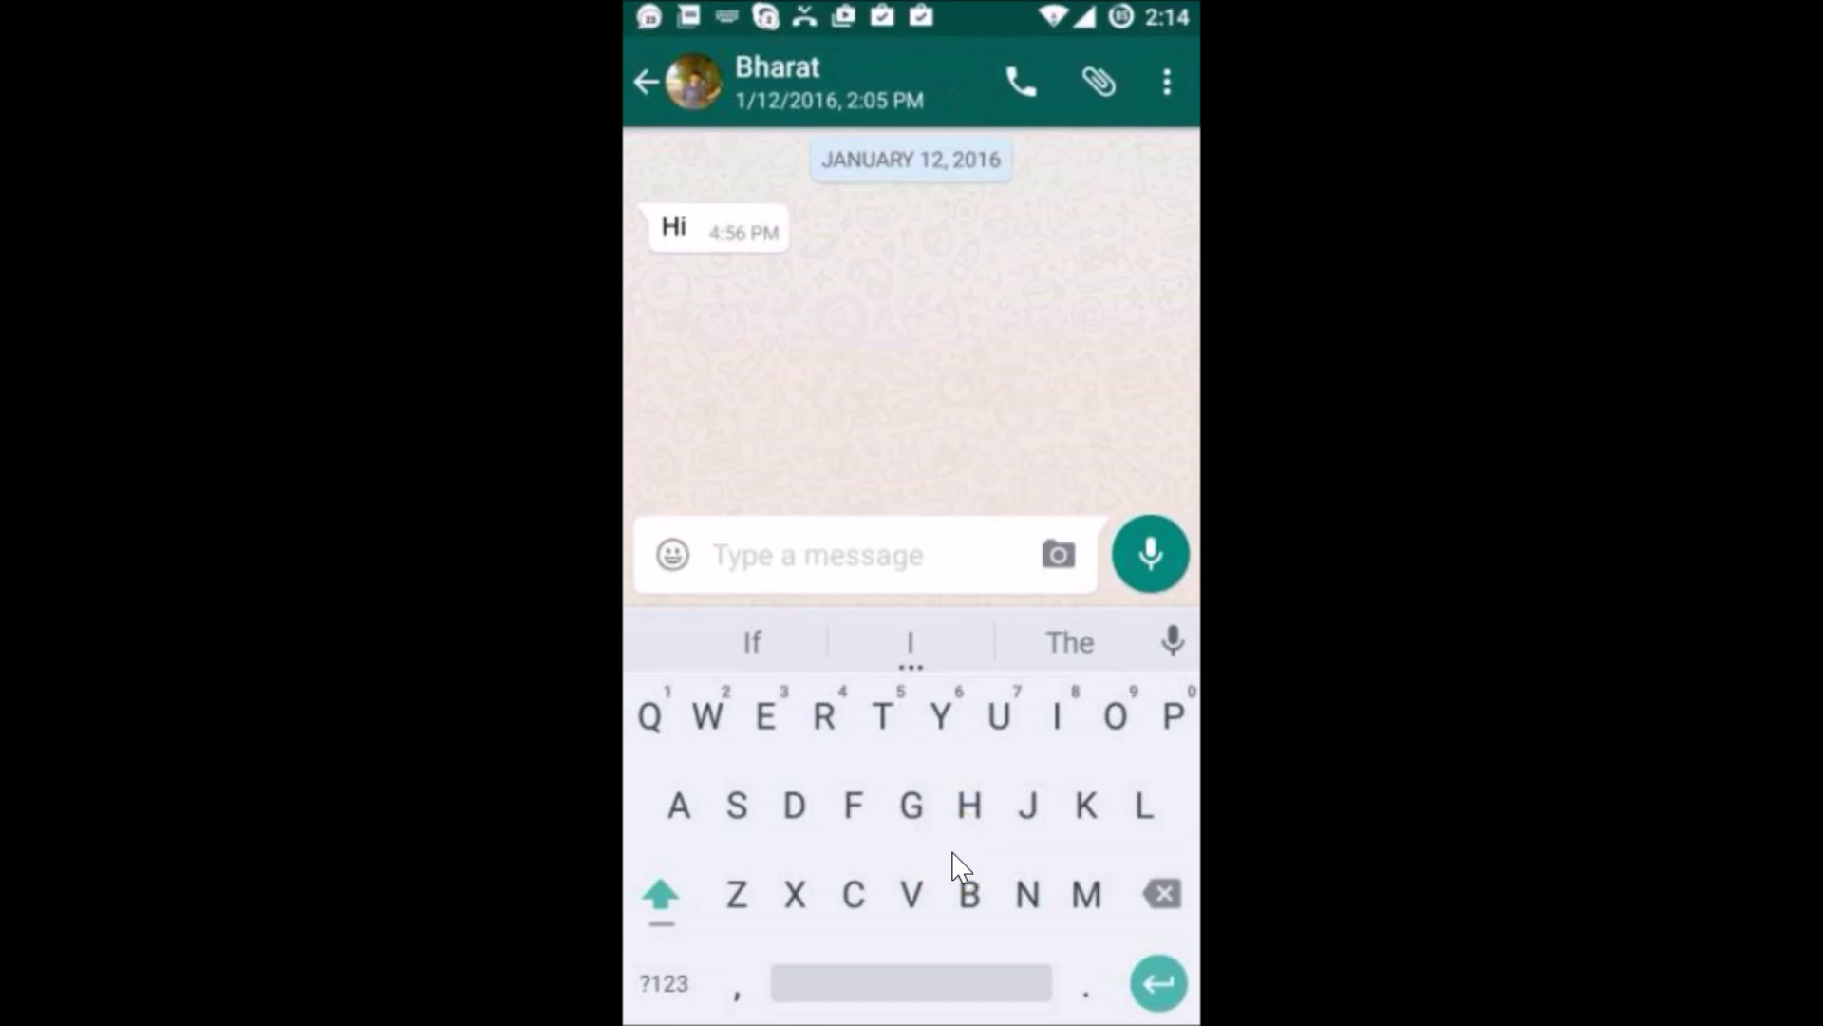
{"action": "key", "text": "Escape"}
Leave WhatsApp and go to the Language & input page in Android Settings
{"action": "key", "text": "Escape"}
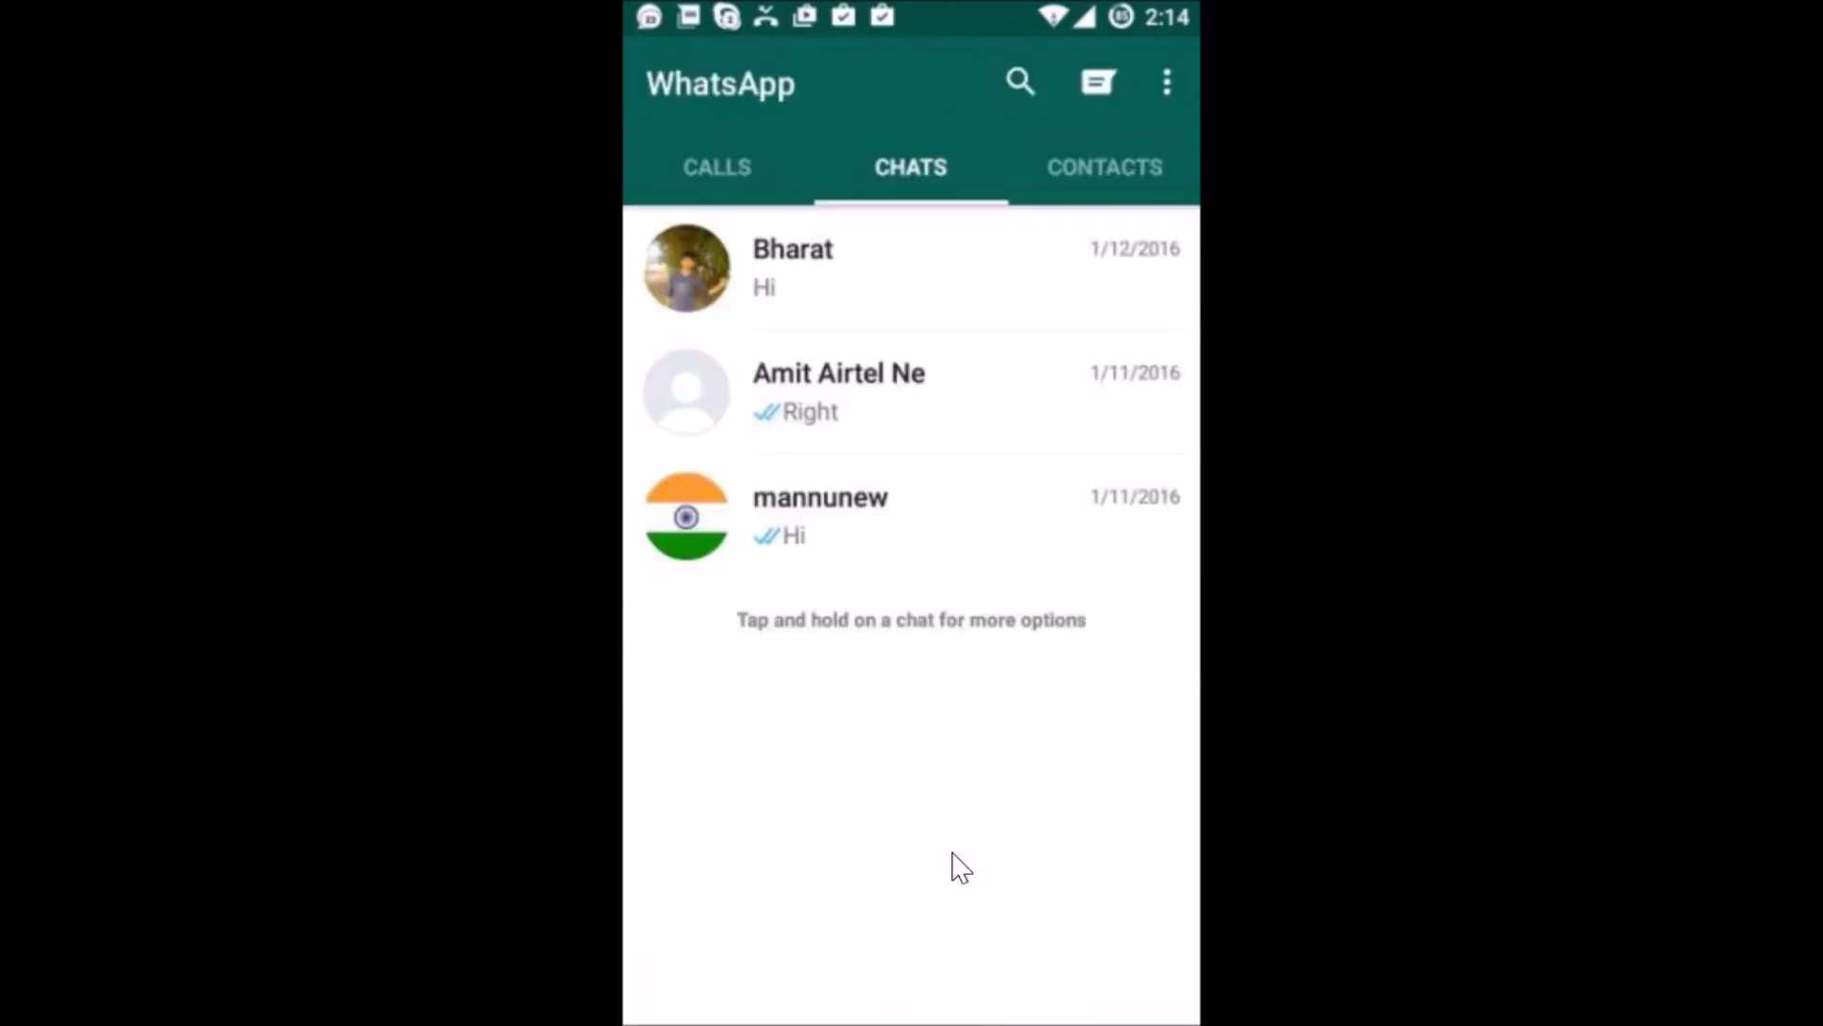
{"action": "key", "text": "Escape"}
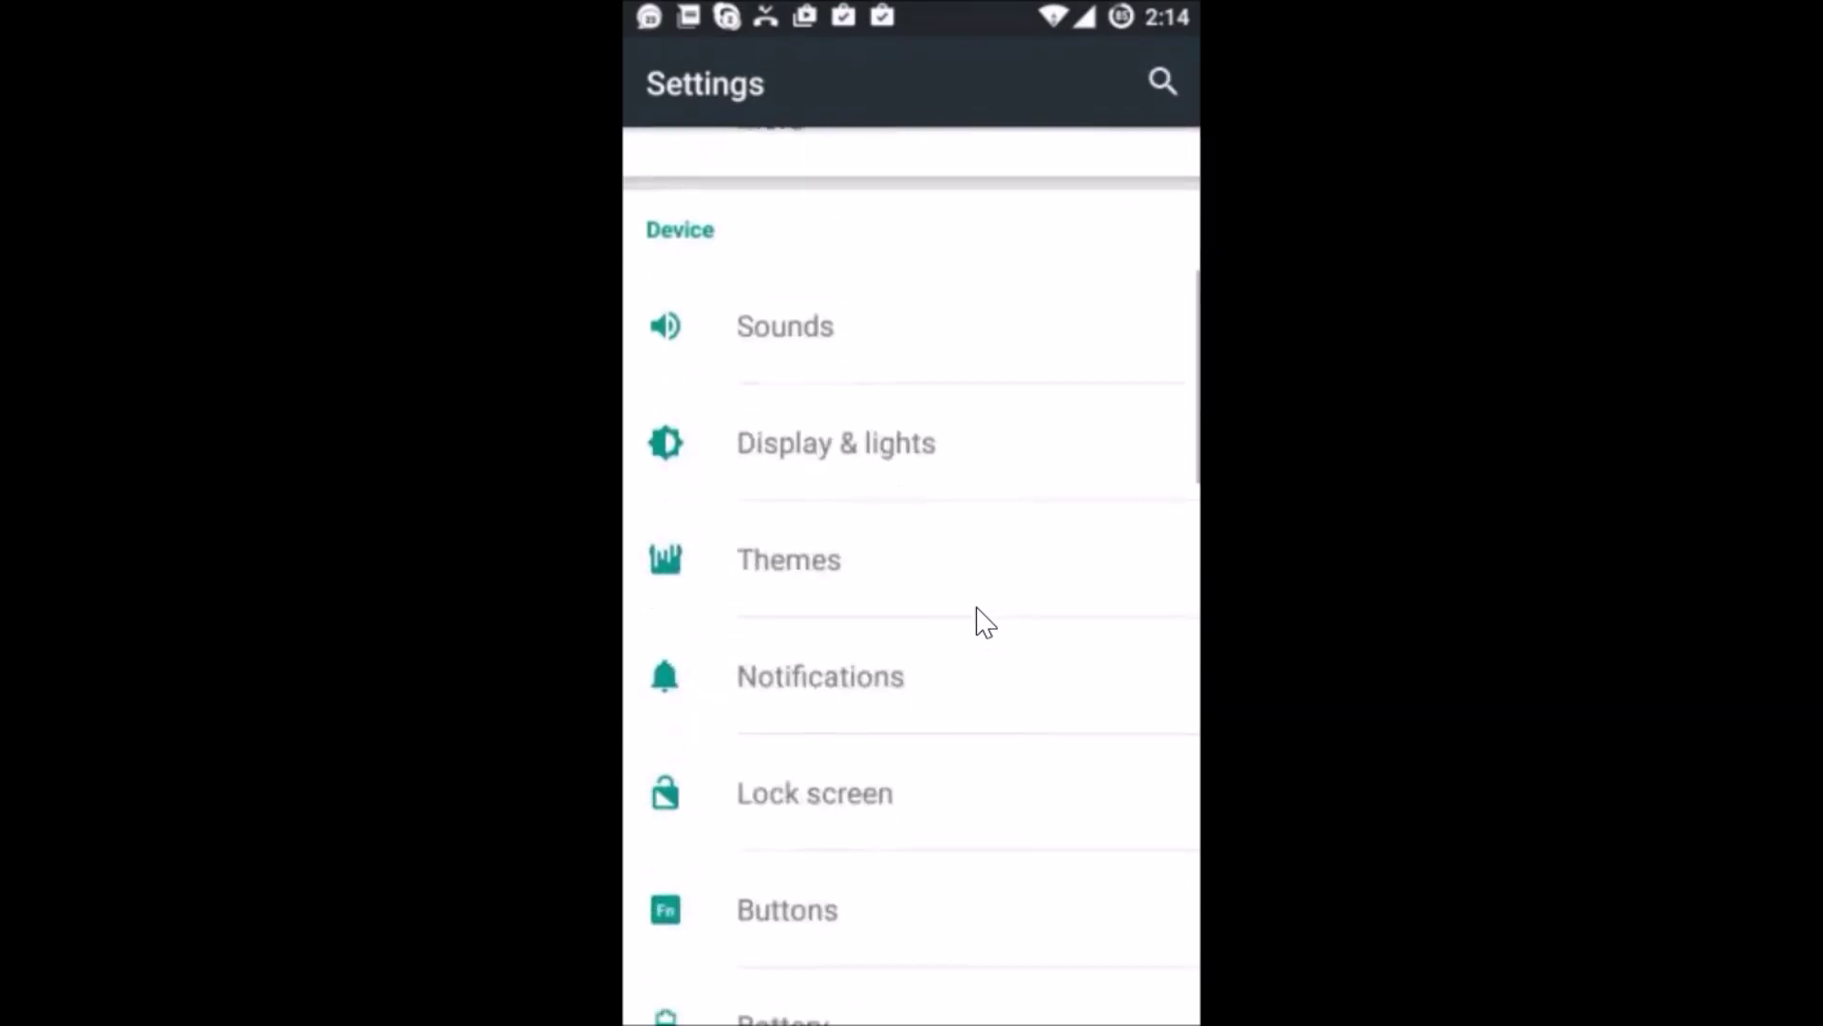
{"action": "scroll", "coordinate": [983, 623], "scroll_direction": "down", "scroll_amount": 1}
{"action": "scroll", "coordinate": [983, 622], "scroll_direction": "down", "scroll_amount": 3}
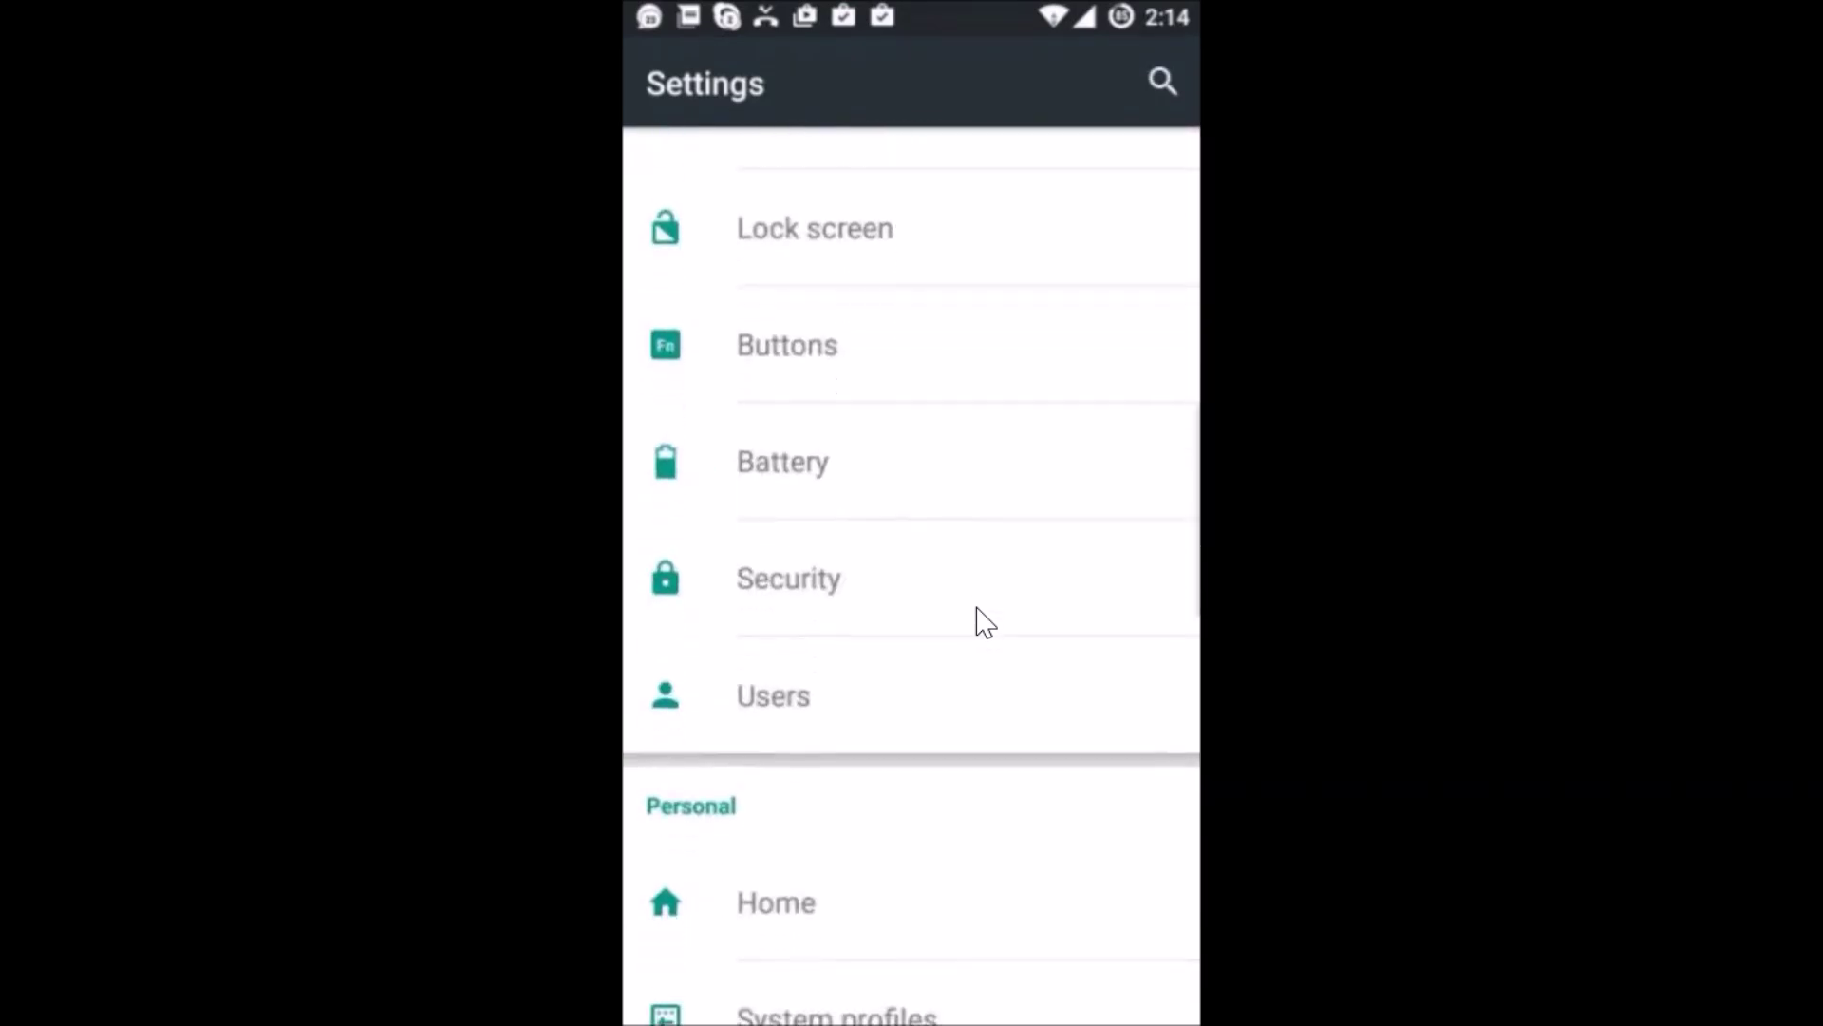
{"action": "scroll", "coordinate": [983, 622], "scroll_direction": "down", "scroll_amount": 3}
{"action": "scroll", "coordinate": [983, 623], "scroll_direction": "down", "scroll_amount": 2}
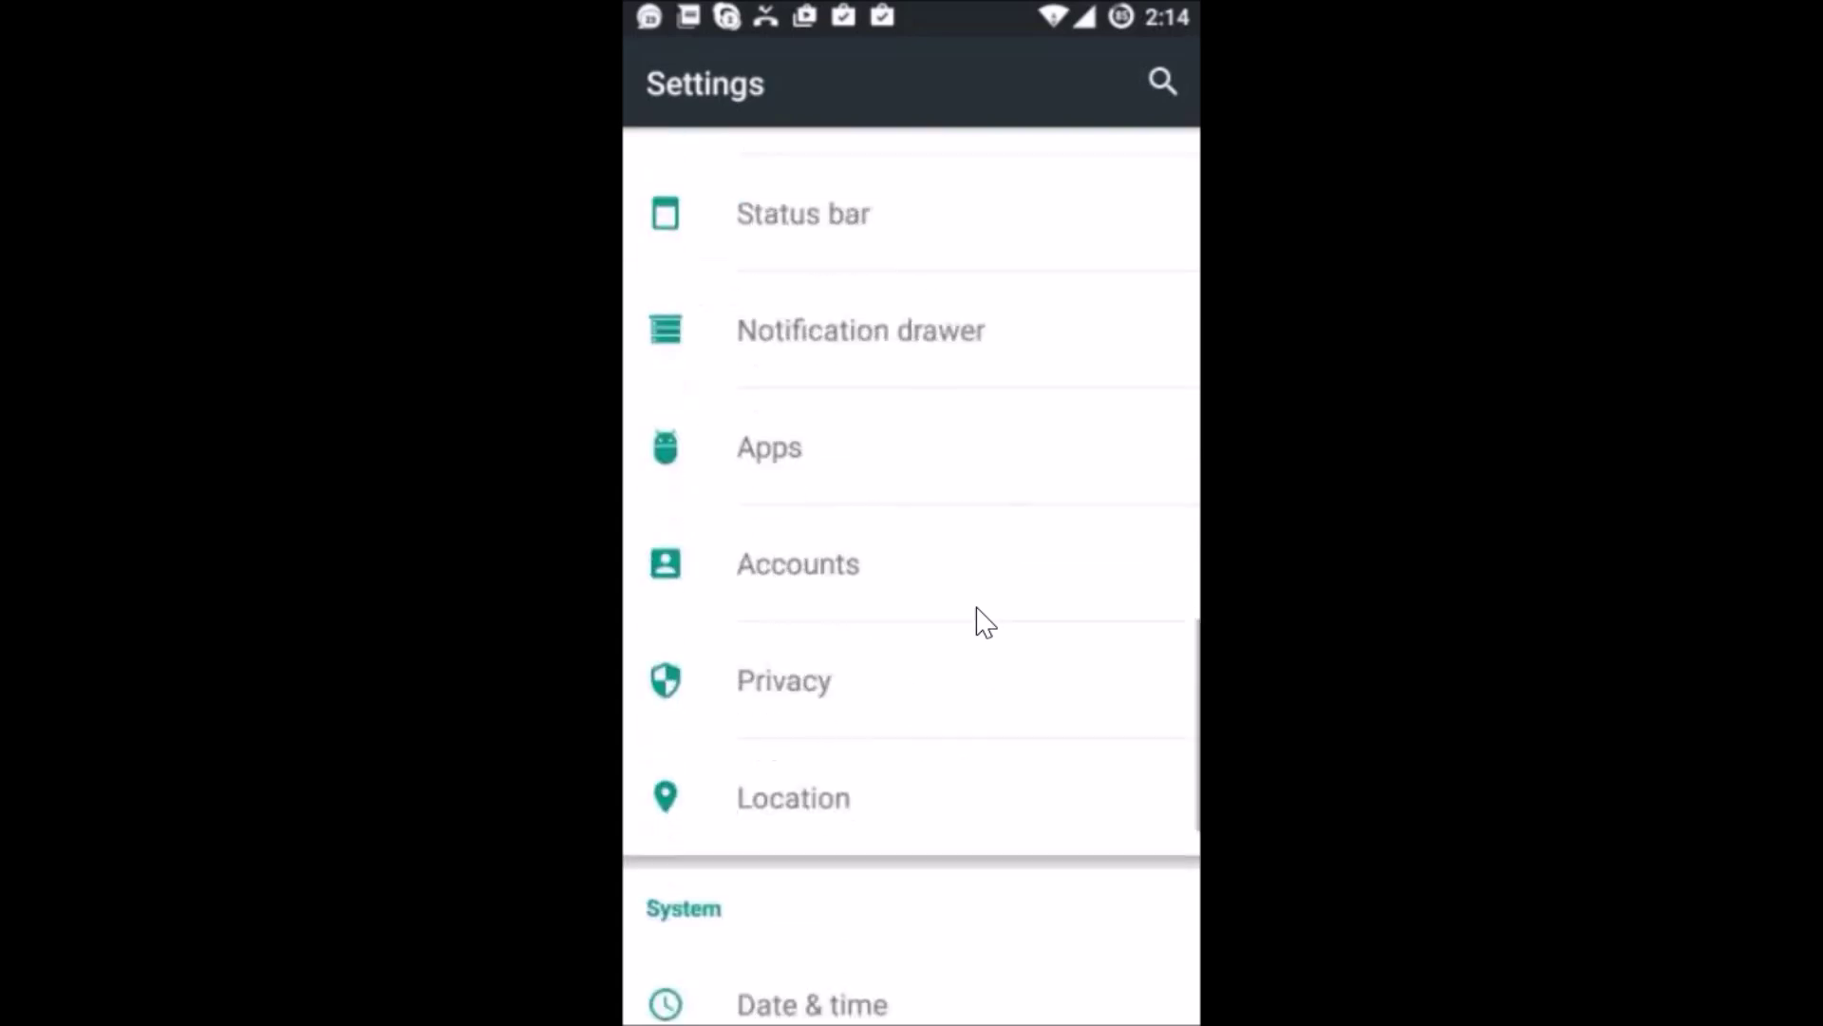
{"action": "scroll", "coordinate": [983, 623], "scroll_direction": "down", "scroll_amount": 2}
{"action": "scroll", "coordinate": [984, 623], "scroll_direction": "down", "scroll_amount": 3}
{"action": "scroll", "coordinate": [983, 622], "scroll_direction": "down", "scroll_amount": 1}
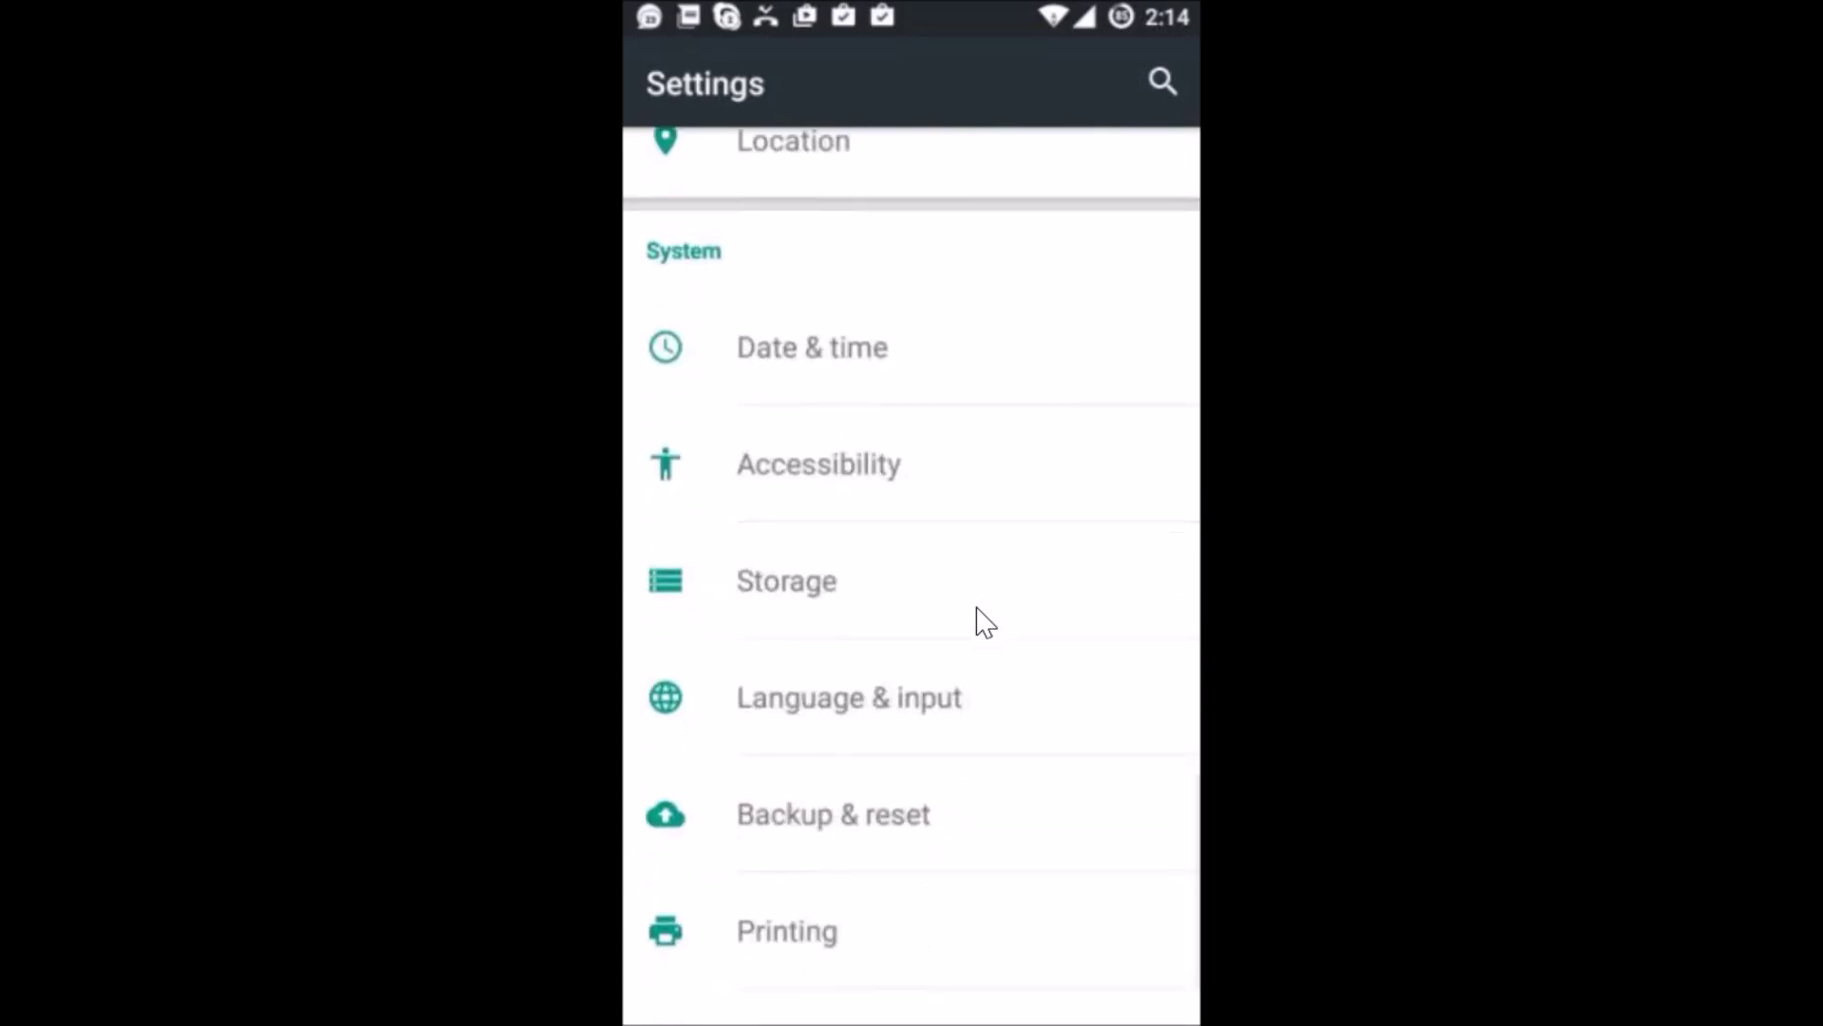
{"action": "left_click", "coordinate": [880, 705]}
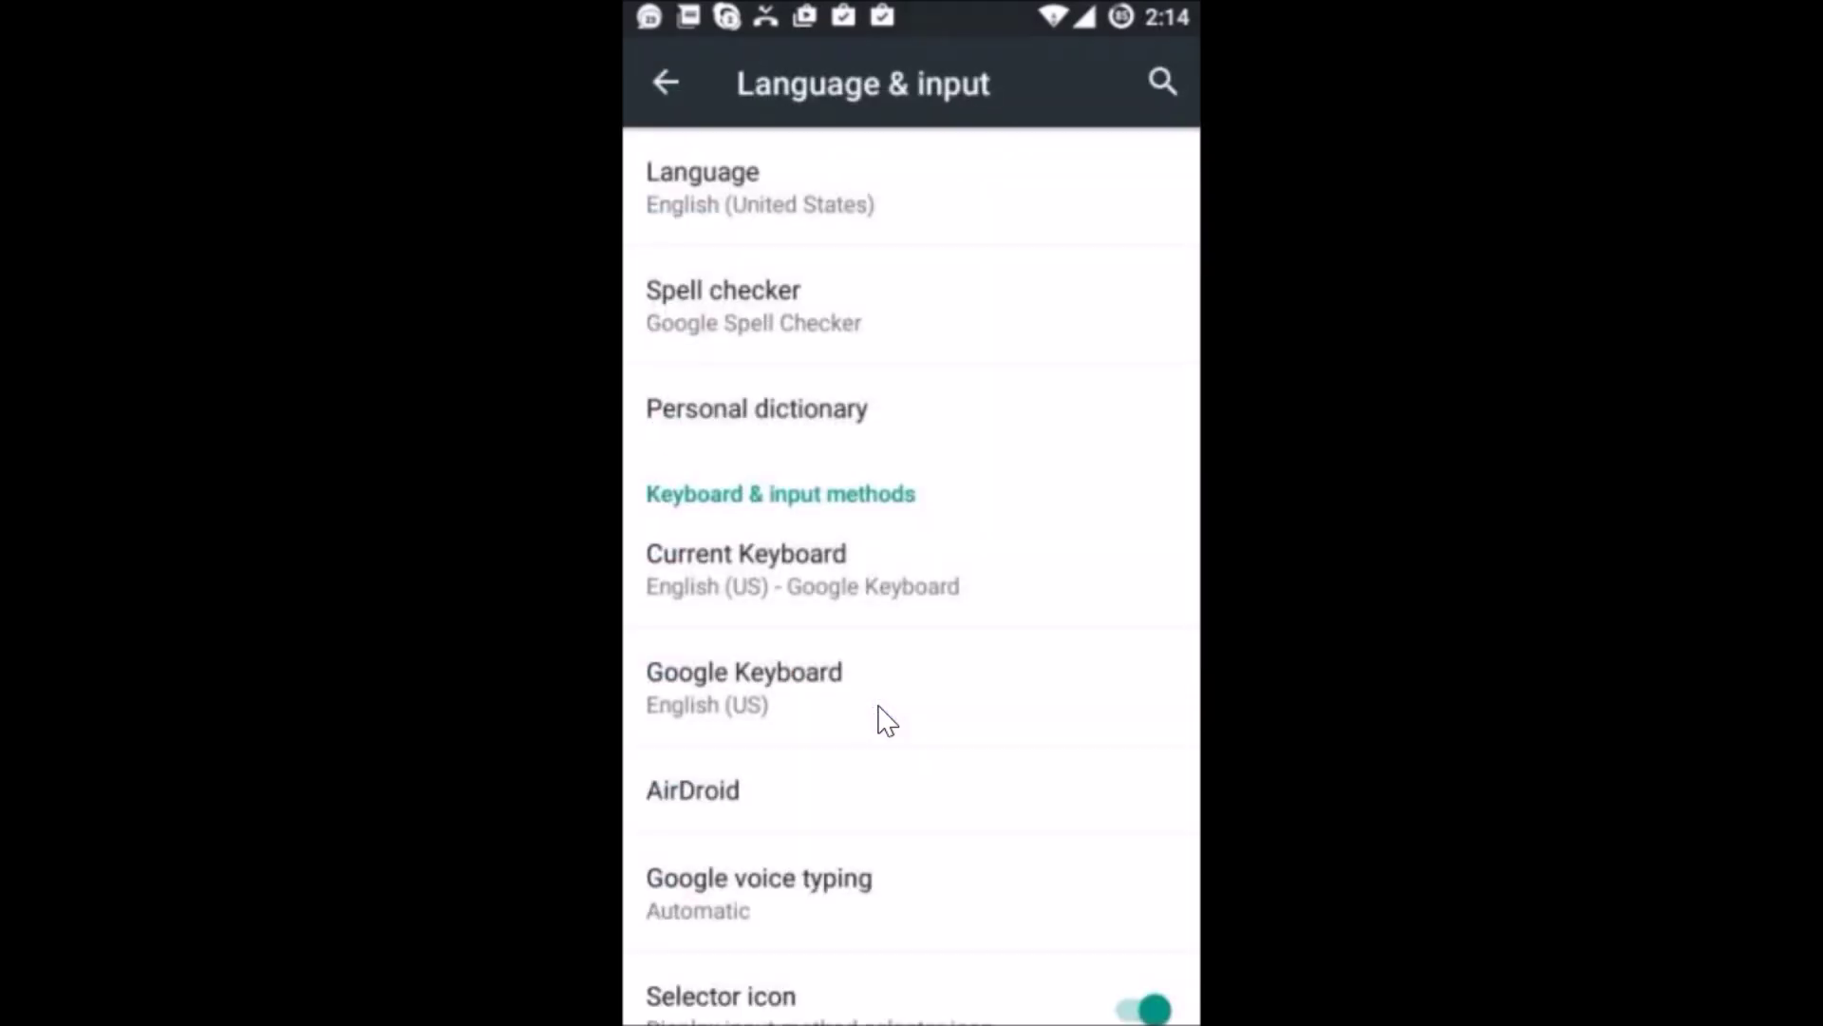
Turn on the Hindi and Marathi (India) languages in Google Keyboard settings
{"action": "left_click", "coordinate": [786, 683]}
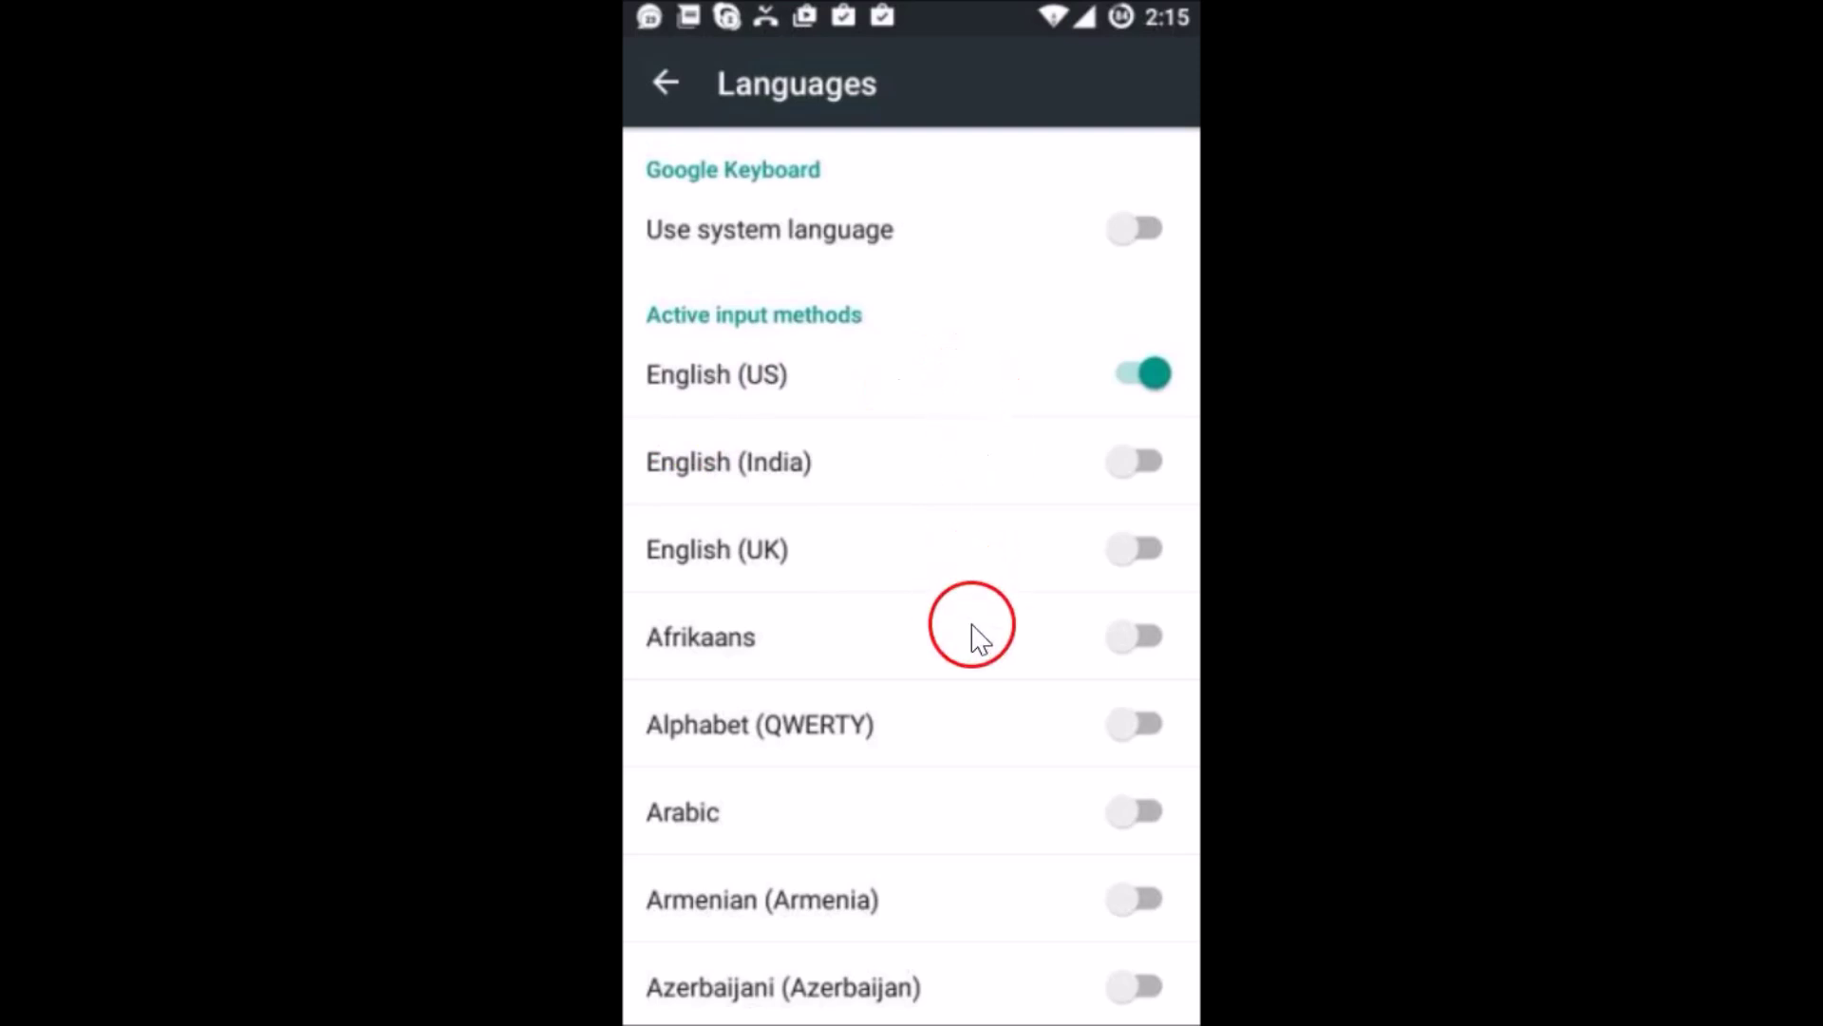
{"action": "scroll", "coordinate": [978, 635], "scroll_direction": "down", "scroll_amount": 5}
{"action": "scroll", "coordinate": [979, 636], "scroll_direction": "down", "scroll_amount": 4}
{"action": "scroll", "coordinate": [978, 635], "scroll_direction": "down", "scroll_amount": 2}
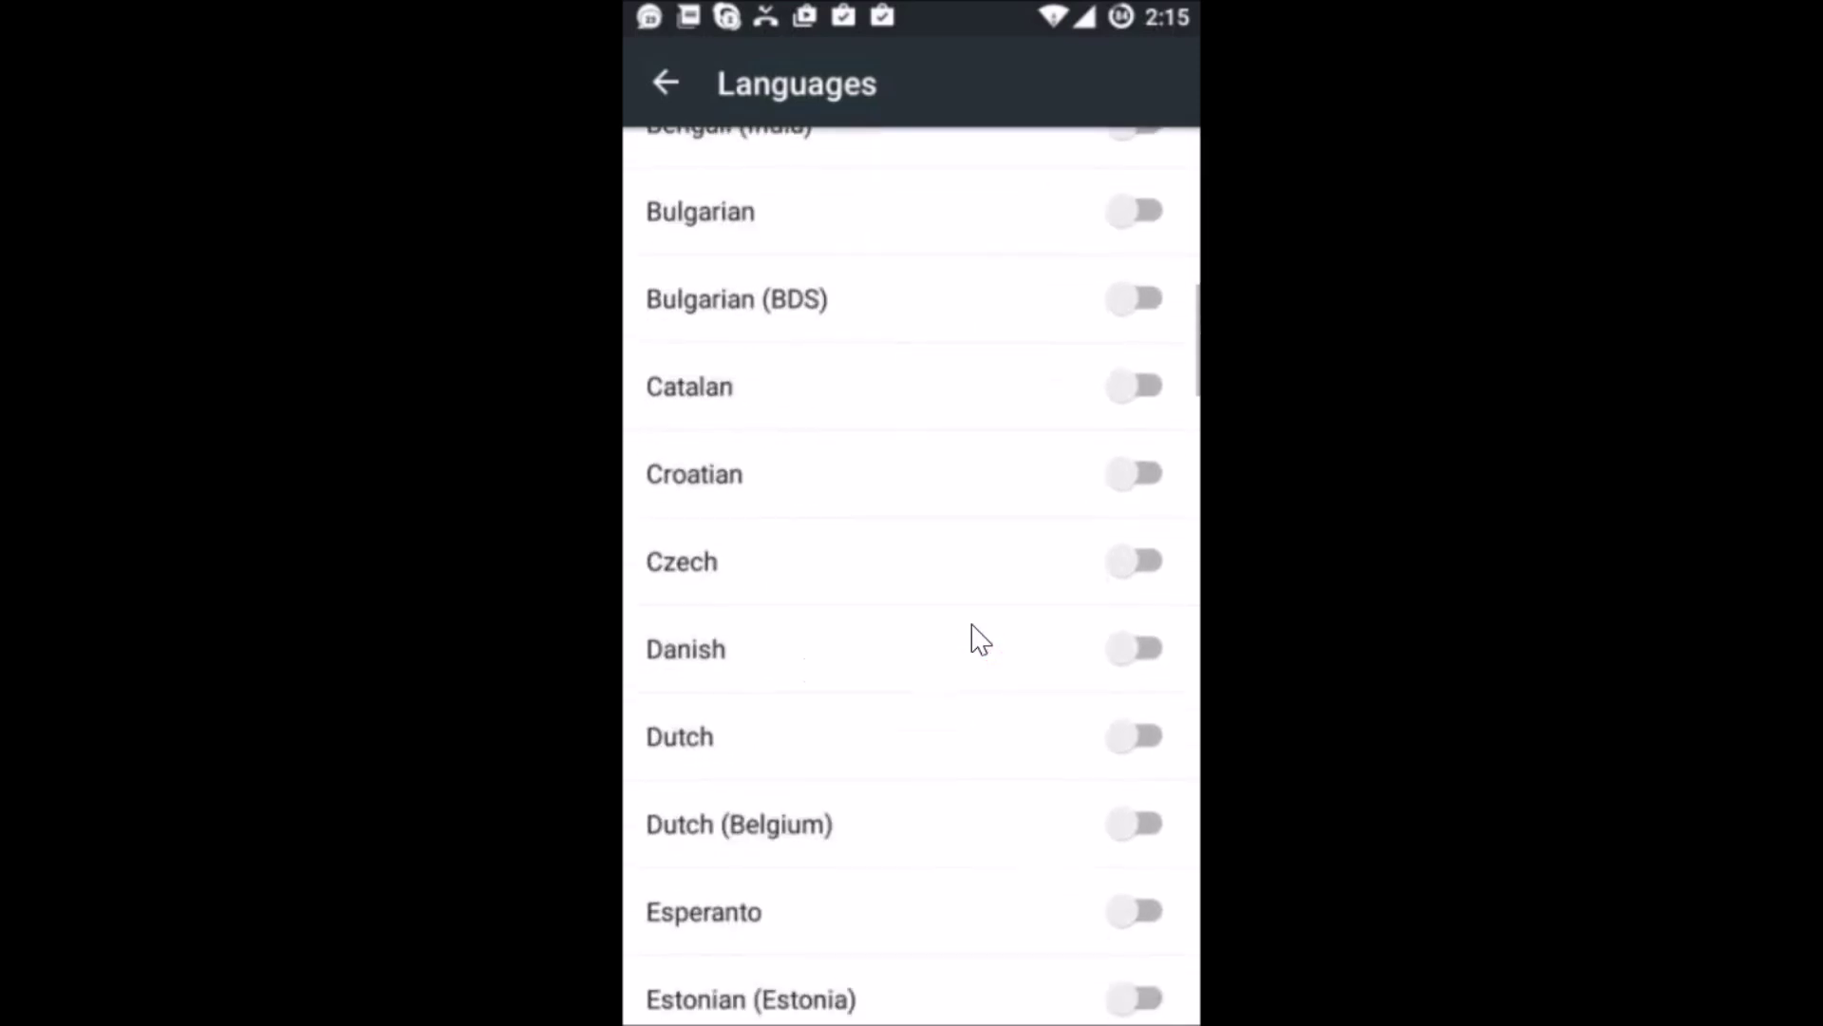
{"action": "scroll", "coordinate": [979, 636], "scroll_direction": "down", "scroll_amount": 2}
{"action": "scroll", "coordinate": [979, 635], "scroll_direction": "down", "scroll_amount": 5}
{"action": "scroll", "coordinate": [979, 636], "scroll_direction": "down", "scroll_amount": 2}
{"action": "scroll", "coordinate": [979, 636], "scroll_direction": "down", "scroll_amount": 4}
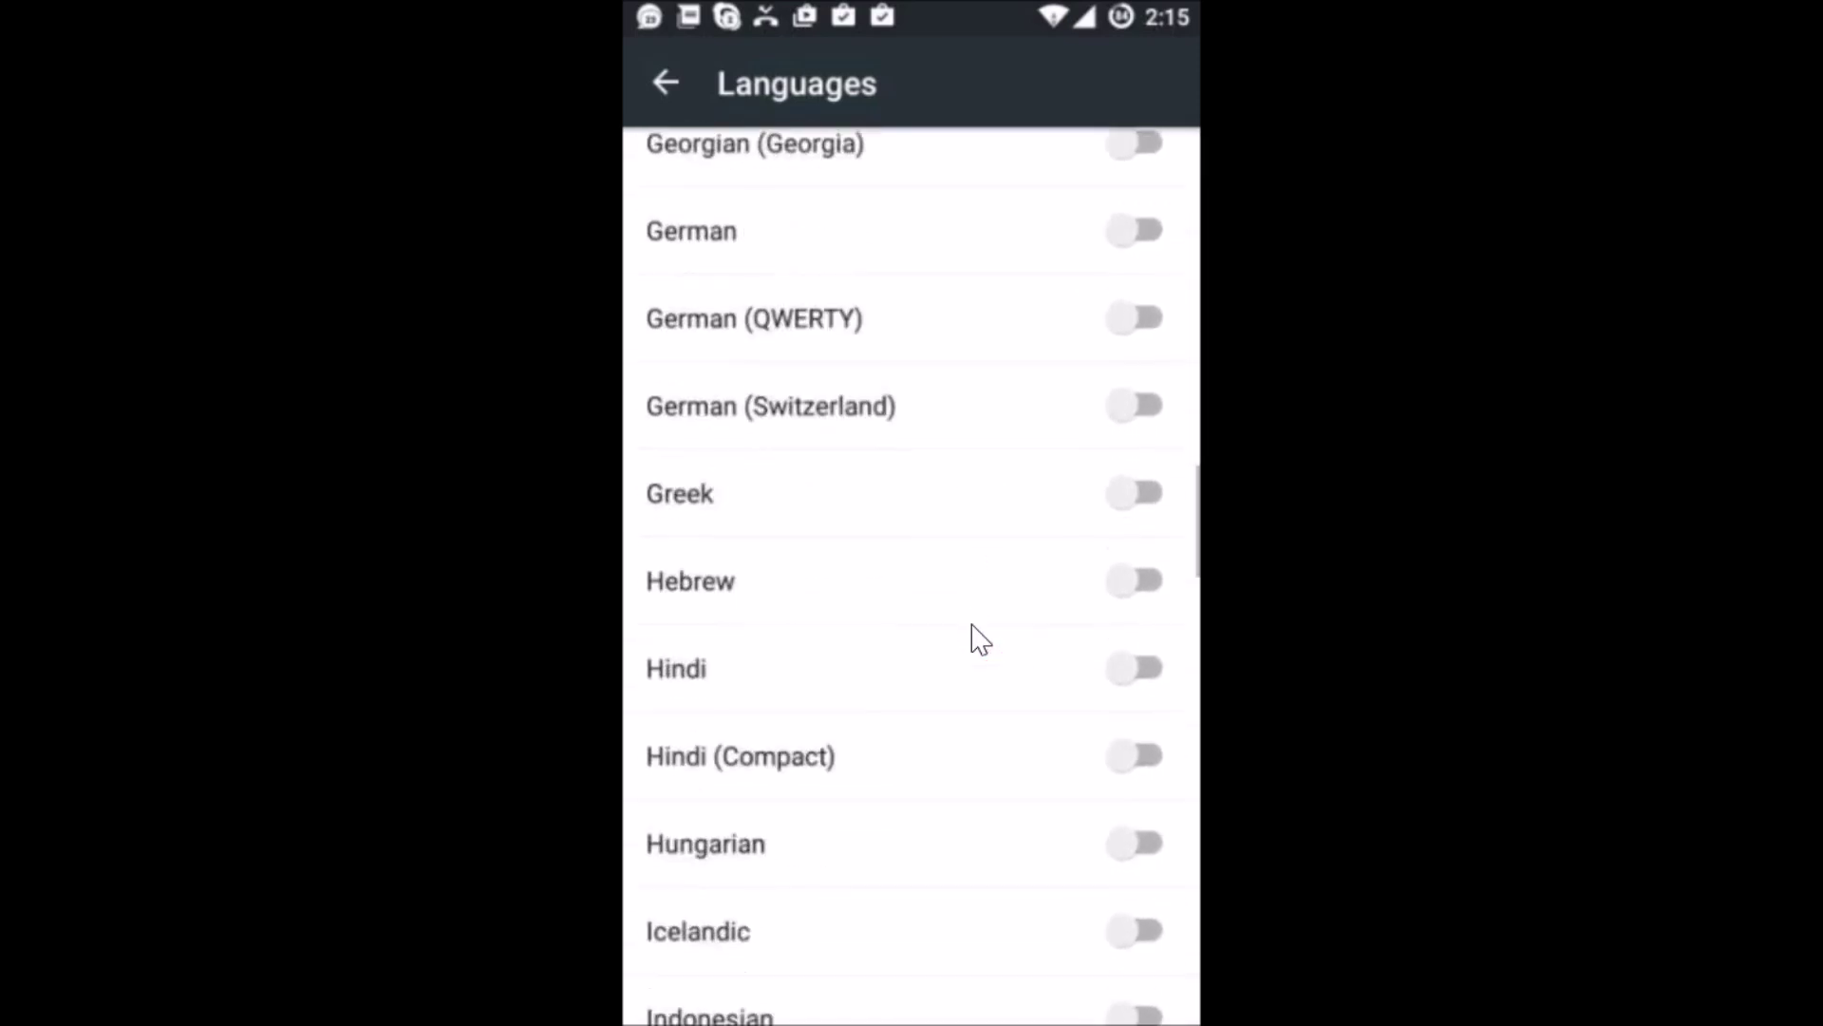
{"action": "scroll", "coordinate": [979, 636], "scroll_direction": "down", "scroll_amount": 1}
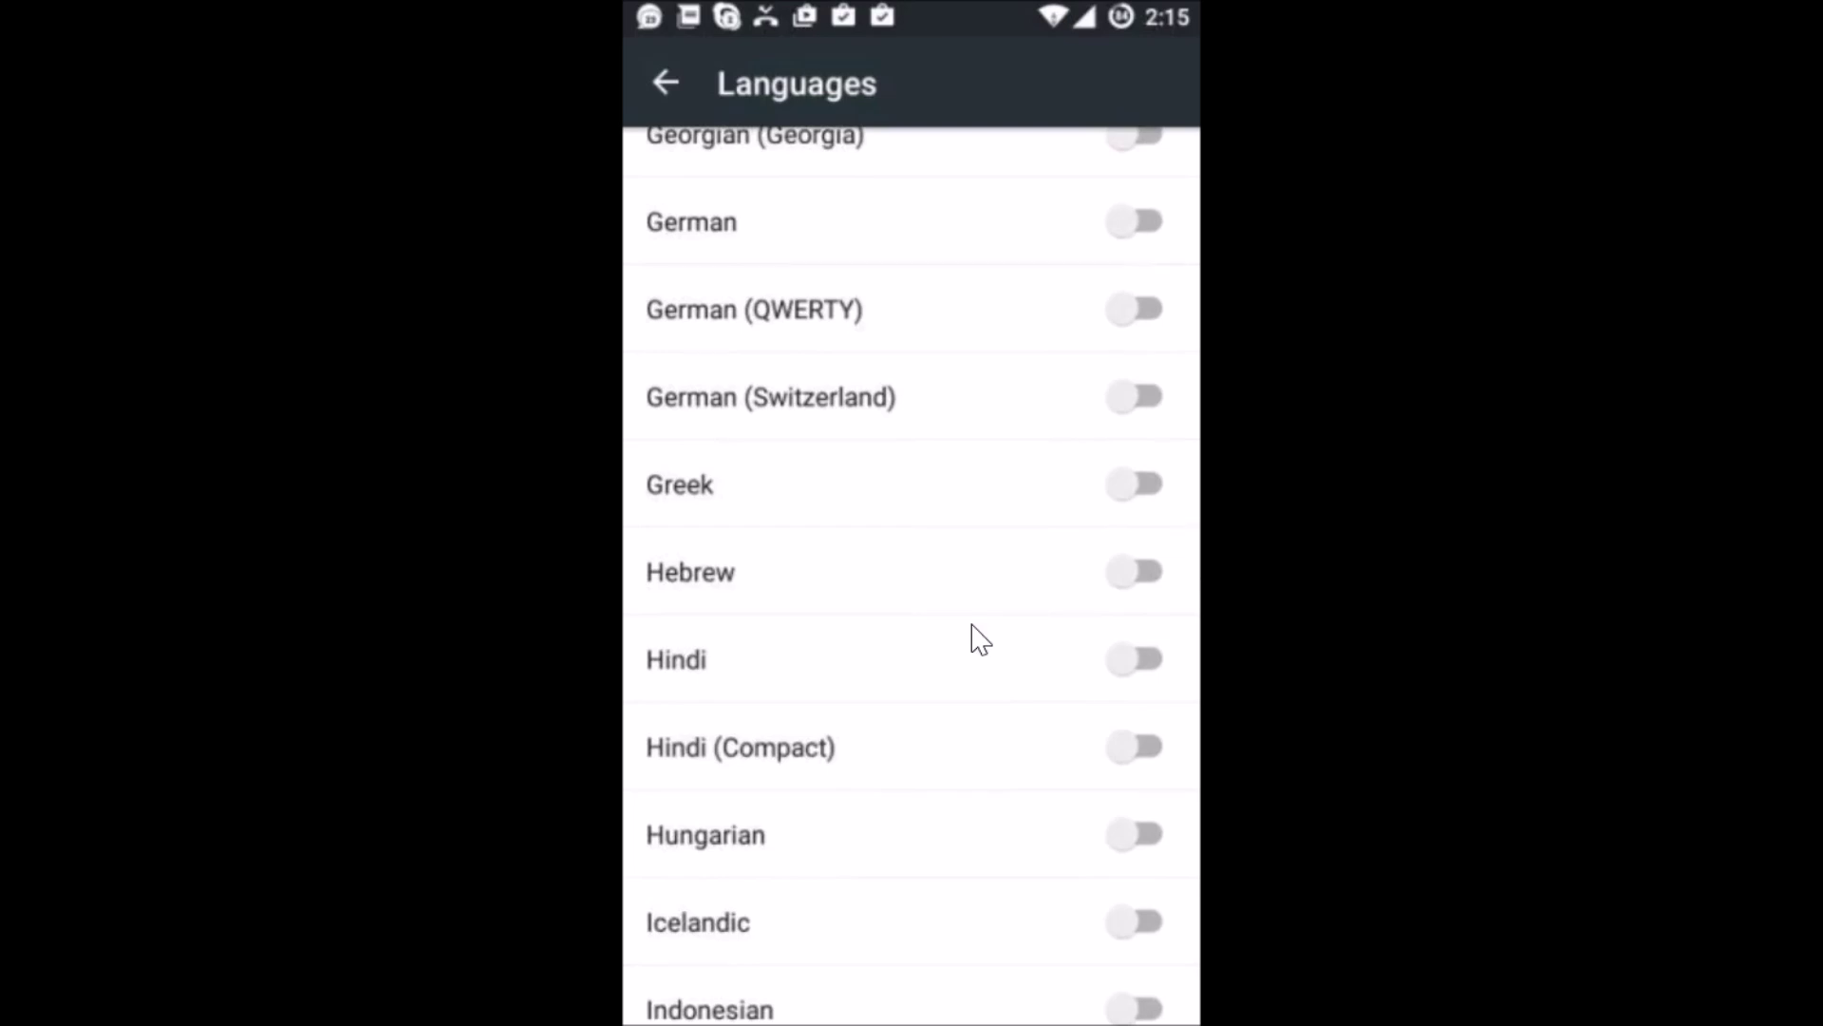
{"action": "left_click", "coordinate": [993, 663]}
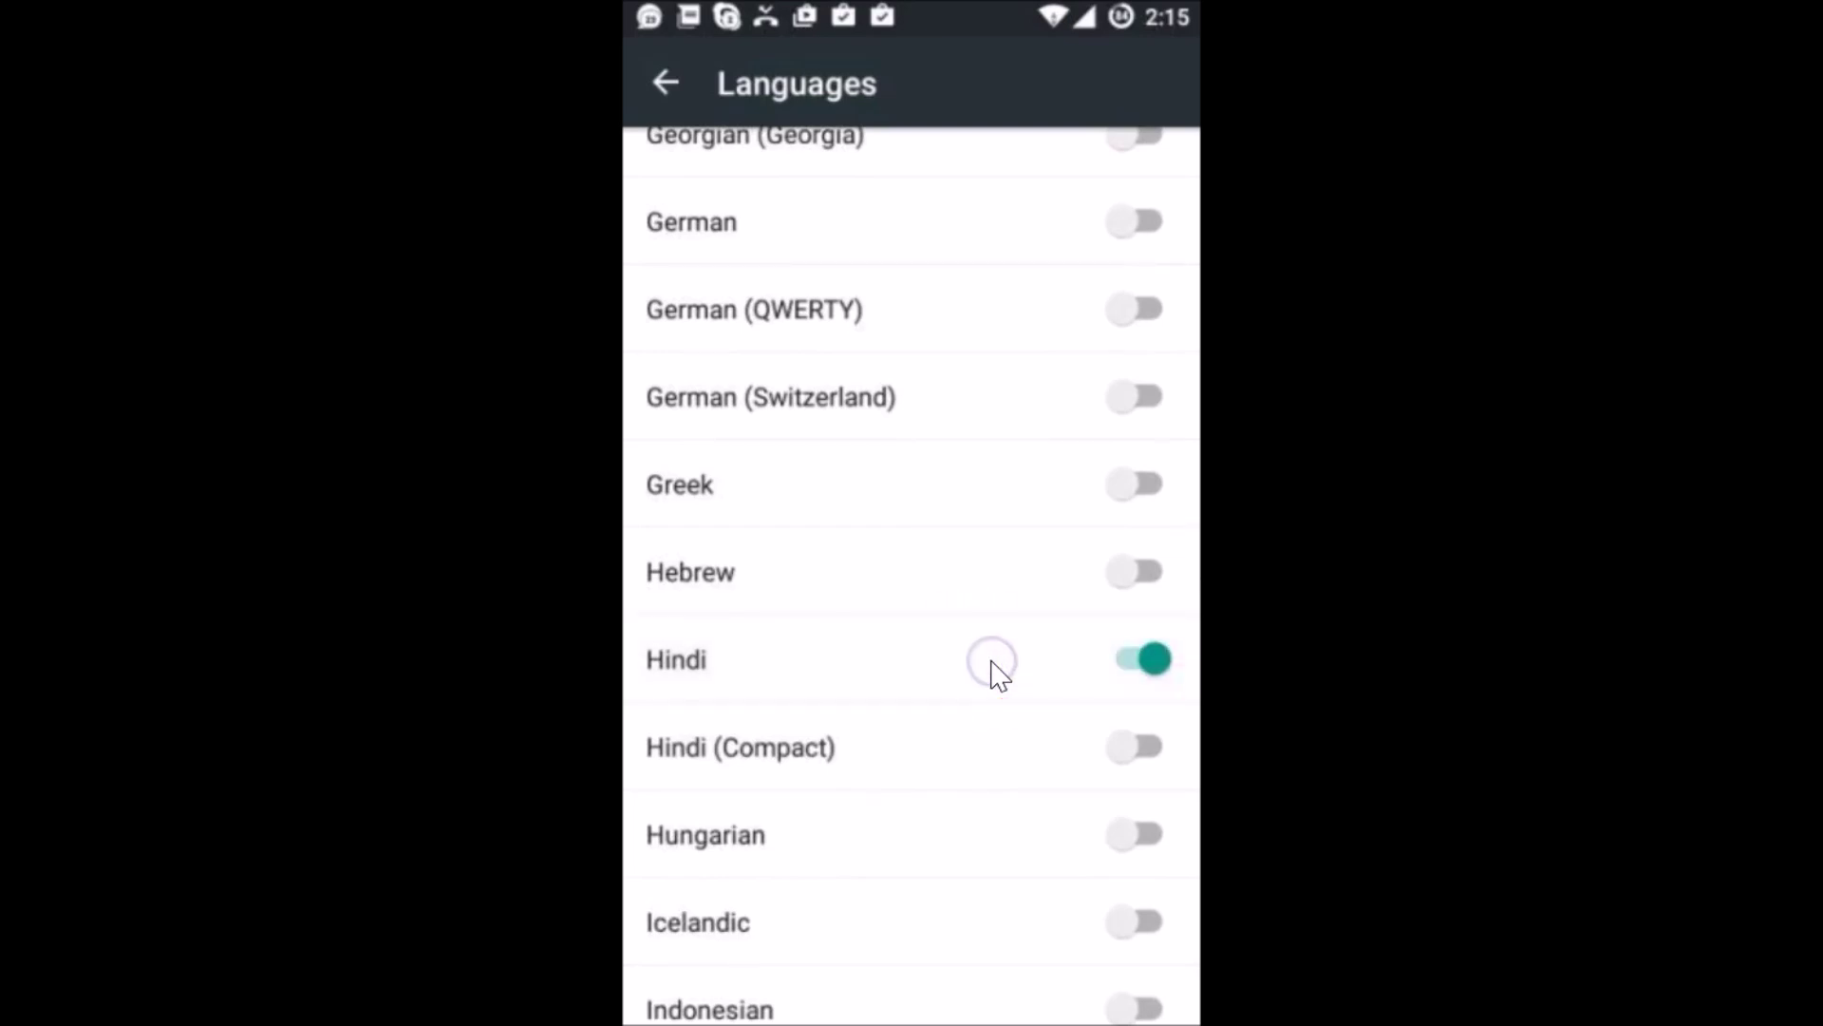
{"action": "scroll", "coordinate": [998, 674], "scroll_direction": "down", "scroll_amount": 3}
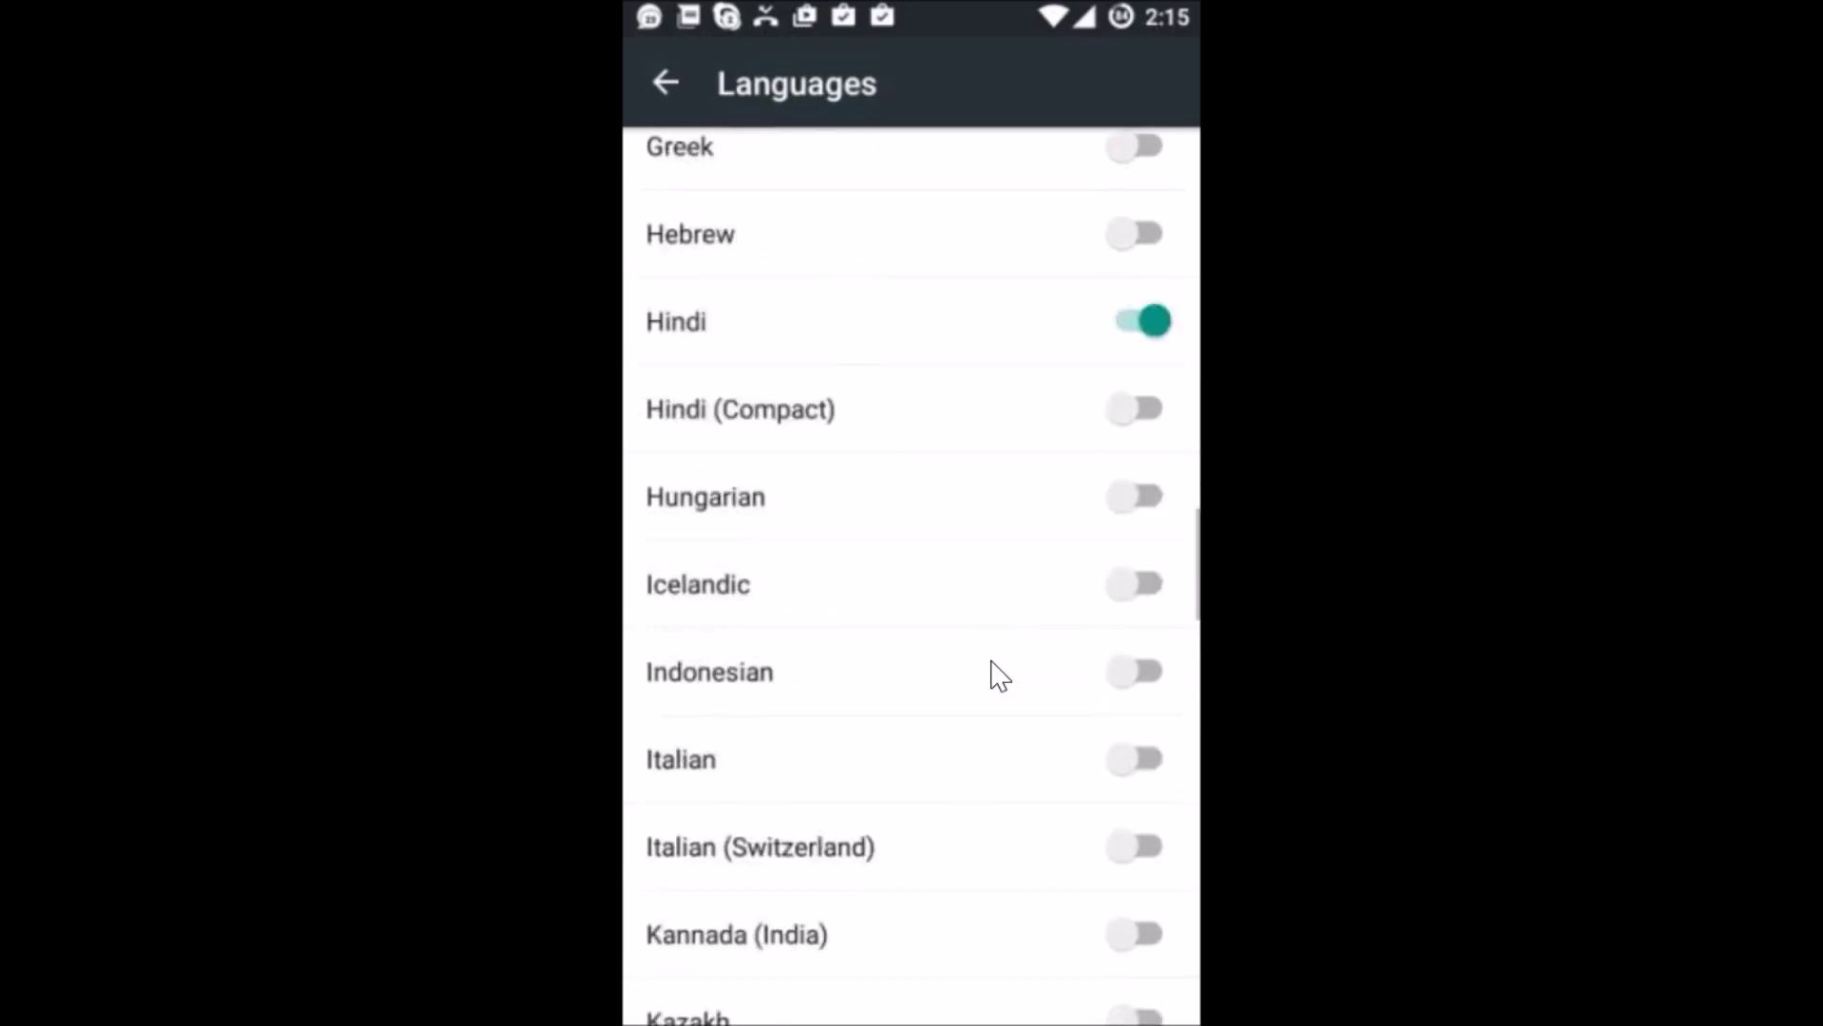
{"action": "scroll", "coordinate": [997, 674], "scroll_direction": "down", "scroll_amount": 2}
{"action": "scroll", "coordinate": [998, 675], "scroll_direction": "down", "scroll_amount": 3}
{"action": "scroll", "coordinate": [998, 674], "scroll_direction": "down", "scroll_amount": 2}
{"action": "scroll", "coordinate": [998, 675], "scroll_direction": "down", "scroll_amount": 3}
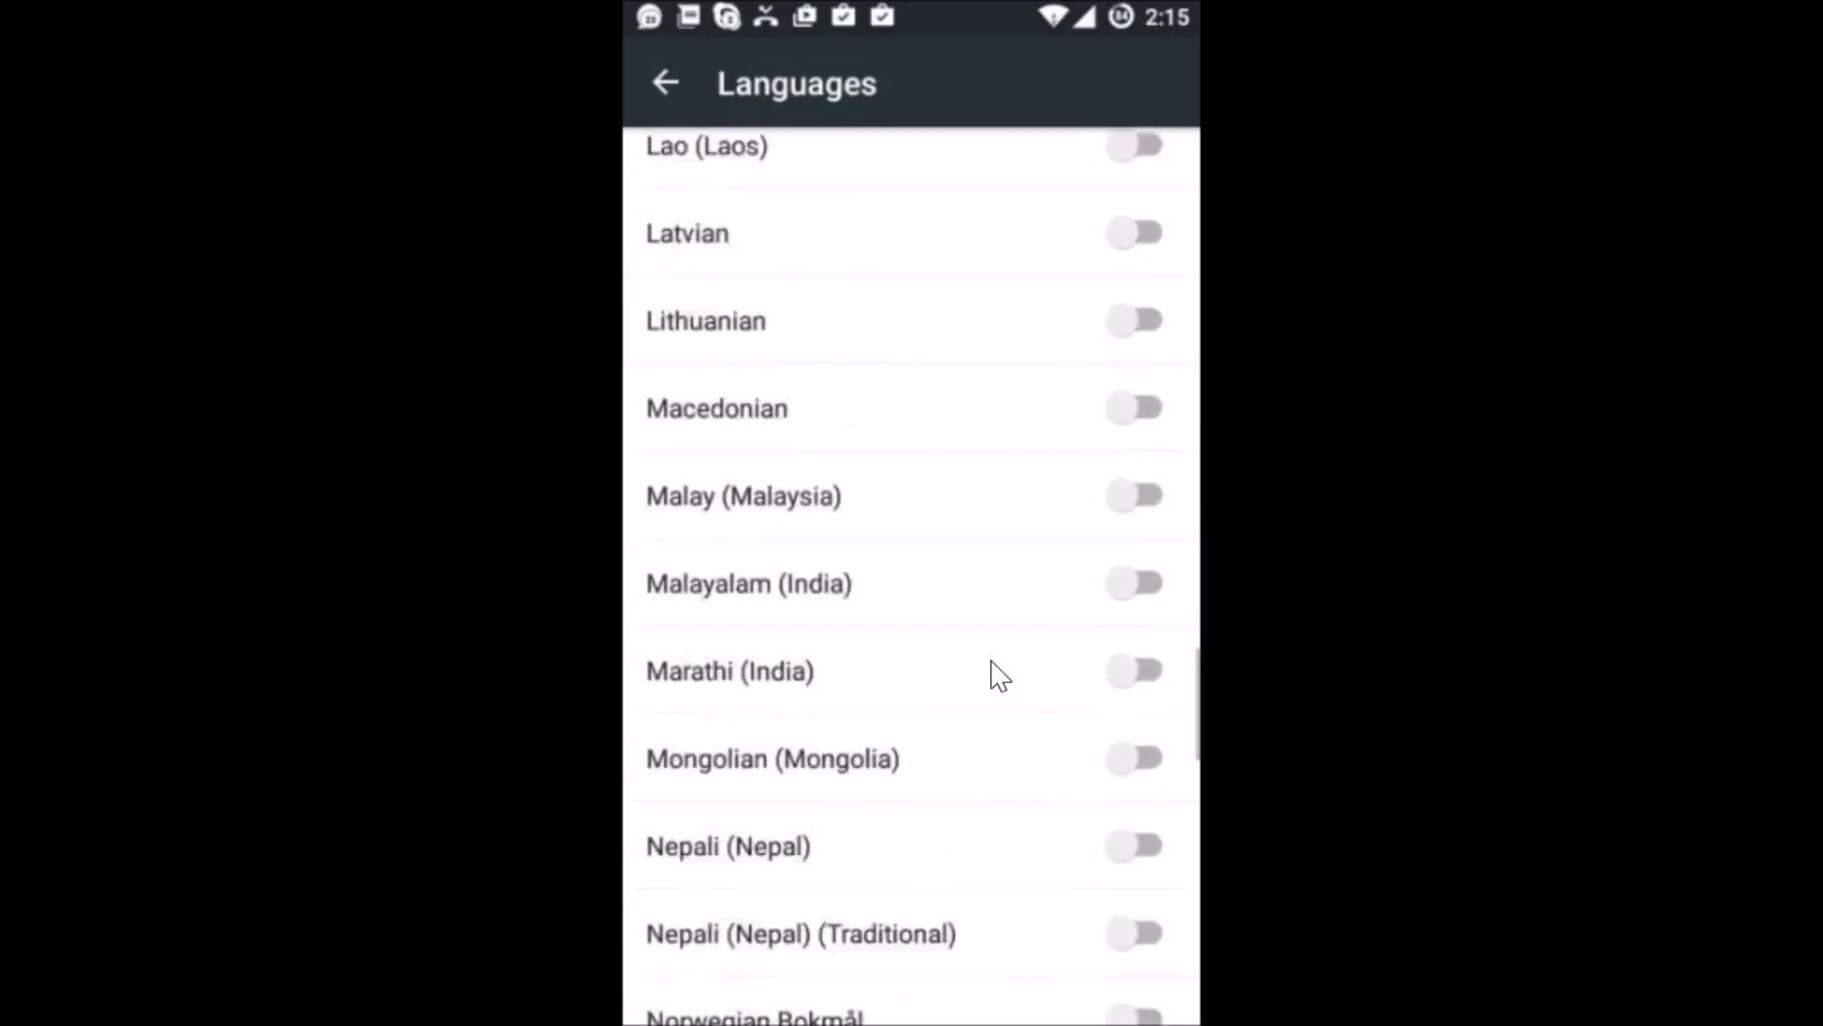
{"action": "scroll", "coordinate": [998, 674], "scroll_direction": "down", "scroll_amount": 2}
{"action": "scroll", "coordinate": [998, 674], "scroll_direction": "down", "scroll_amount": 2}
{"action": "scroll", "coordinate": [997, 674], "scroll_direction": "down", "scroll_amount": 1}
{"action": "scroll", "coordinate": [998, 674], "scroll_direction": "up", "scroll_amount": 3}
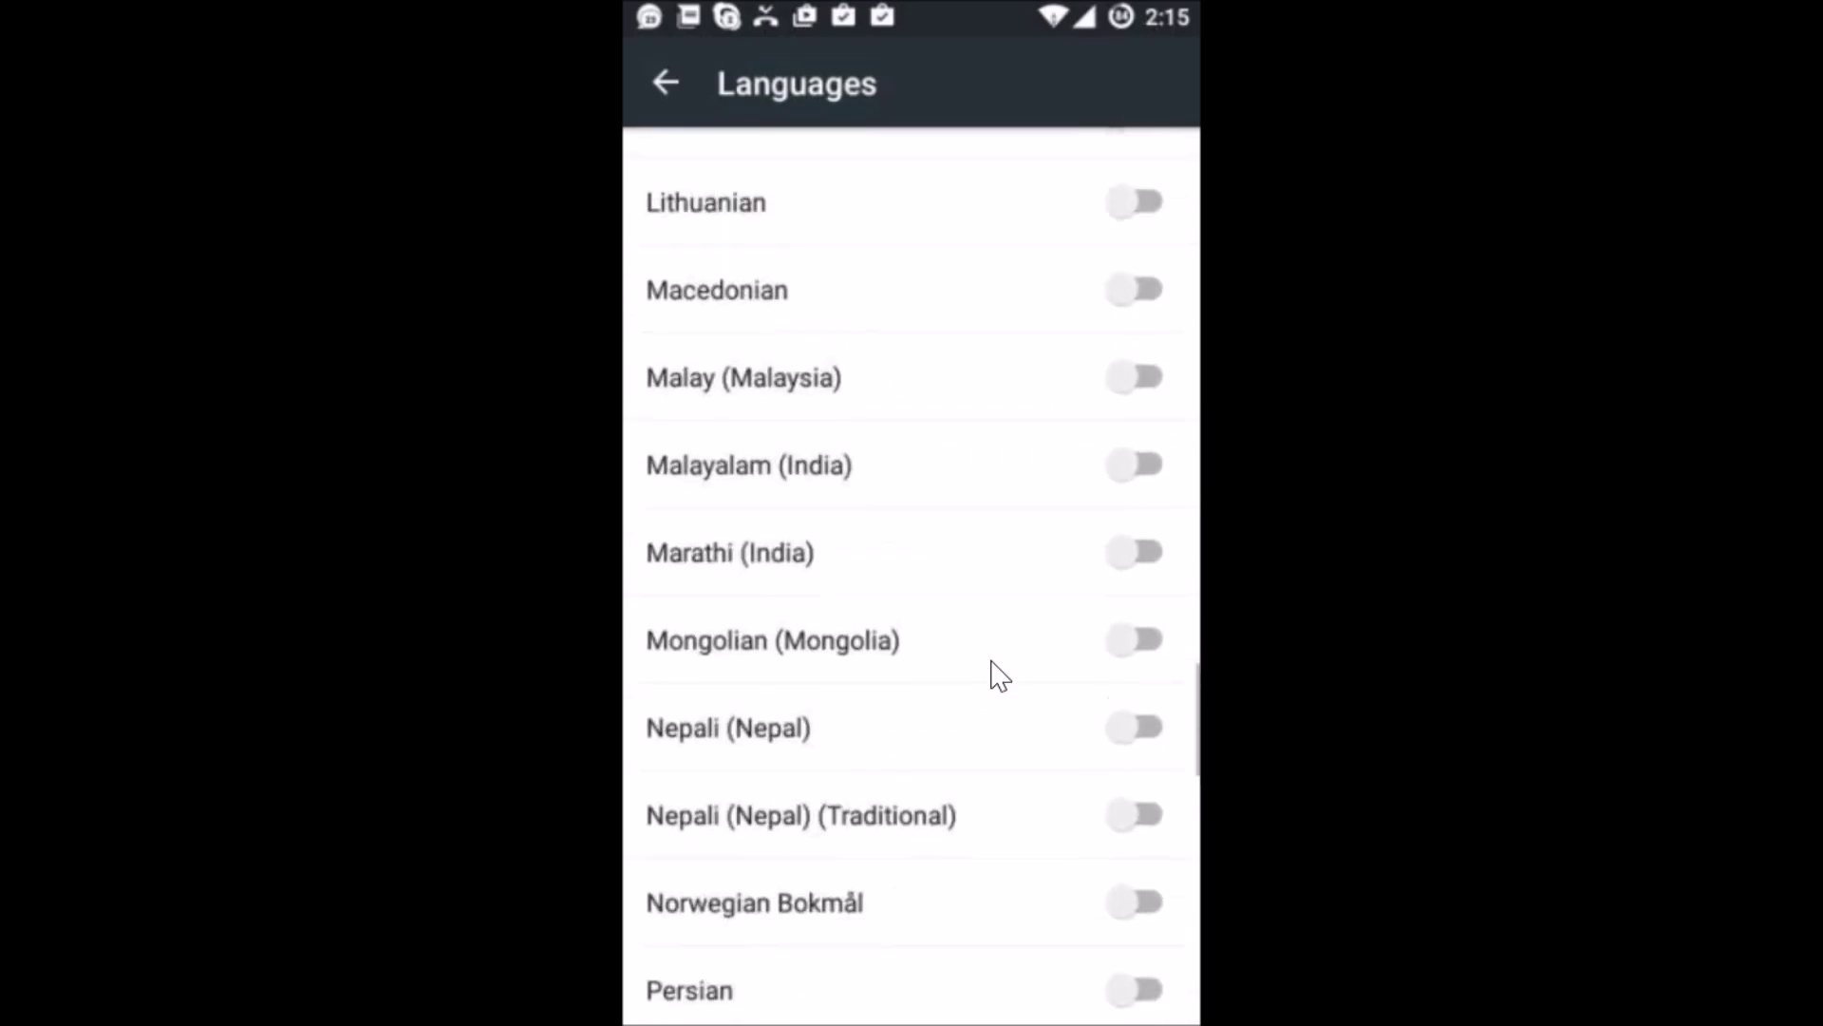
{"action": "scroll", "coordinate": [998, 675], "scroll_direction": "up", "scroll_amount": 1}
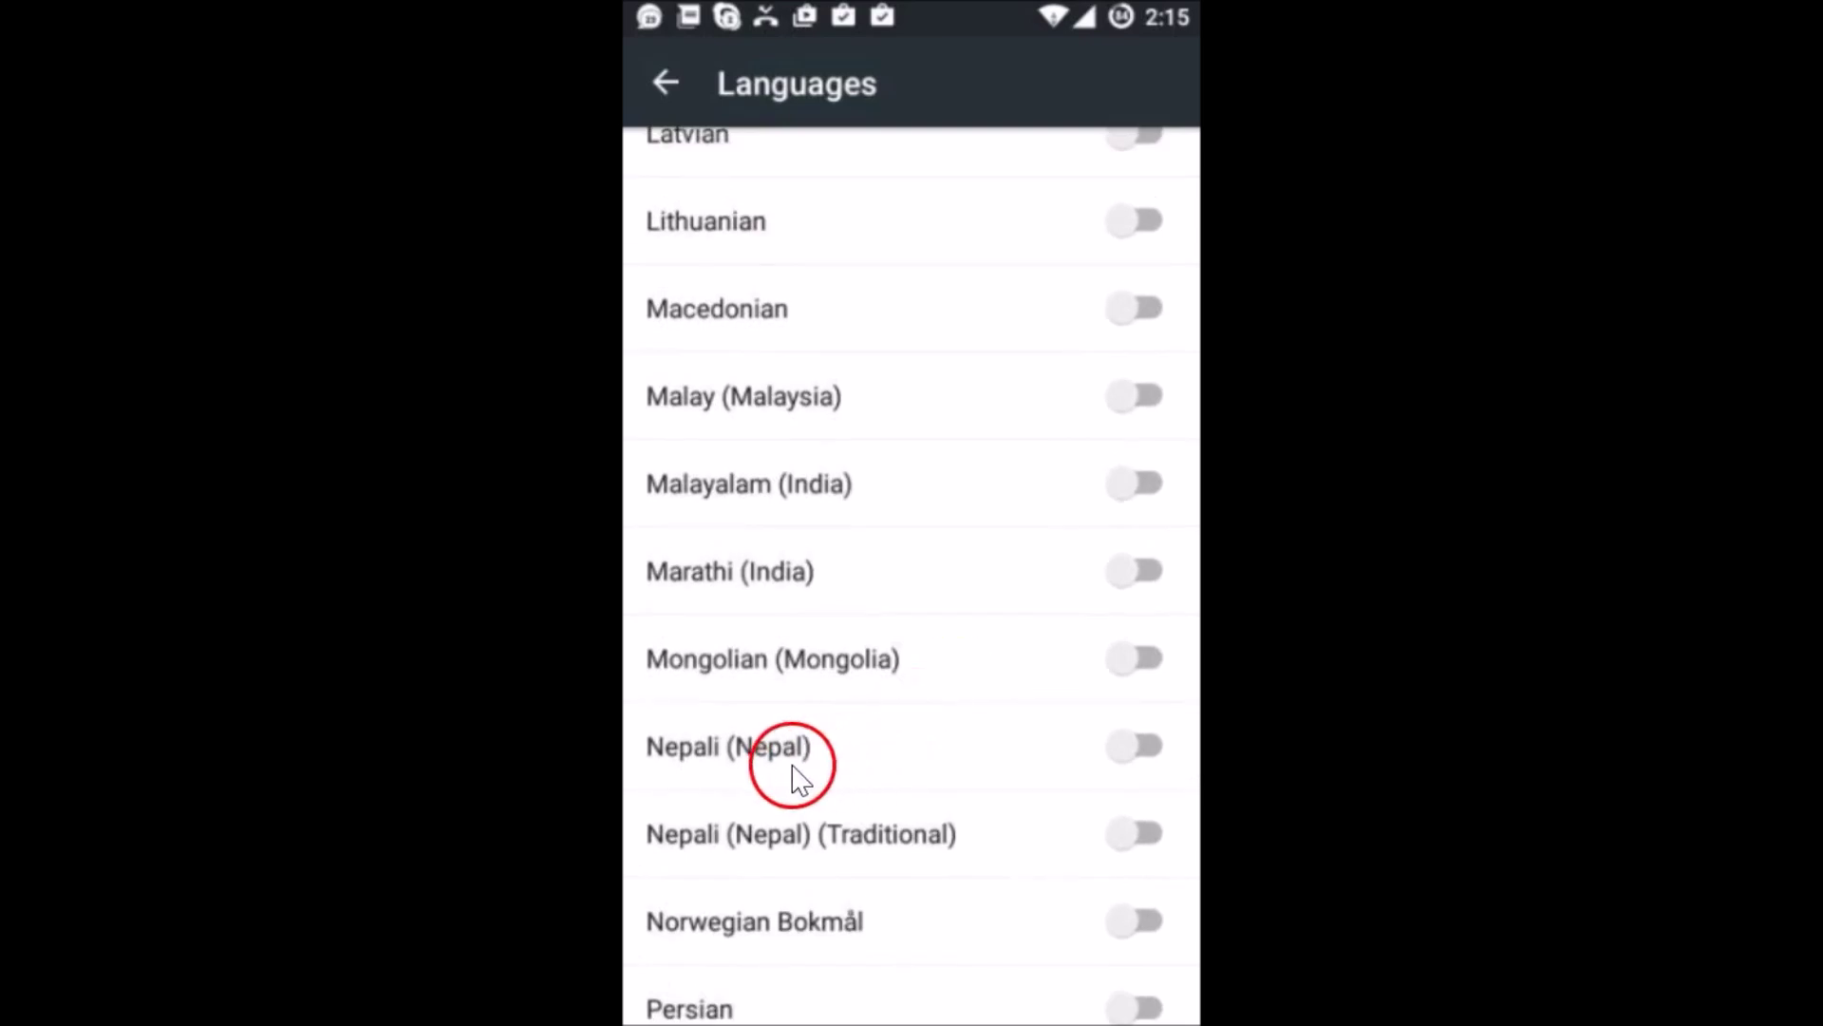
{"action": "left_click", "coordinate": [781, 576]}
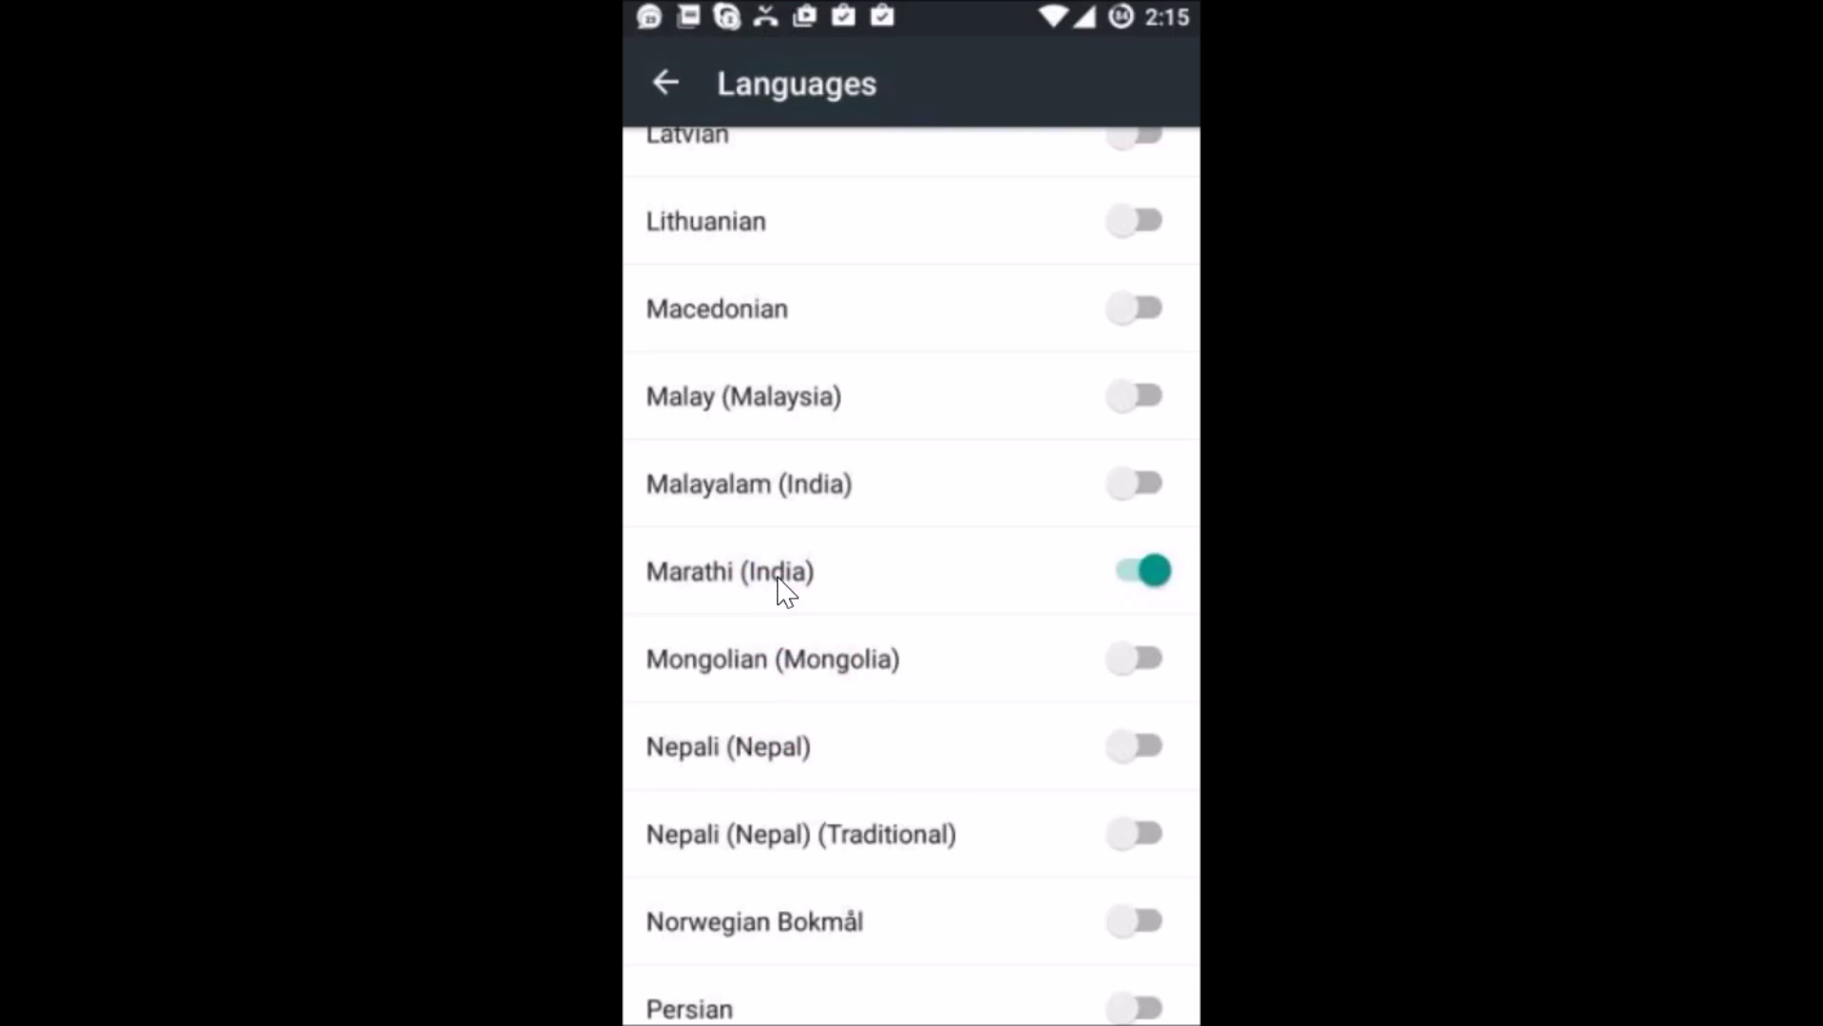
{"action": "key", "text": "Escape"}
Return to WhatsApp and open Bharat's chat with the message keyboard showing
{"action": "key", "text": "Escape"}
{"action": "key", "text": "Escape"}
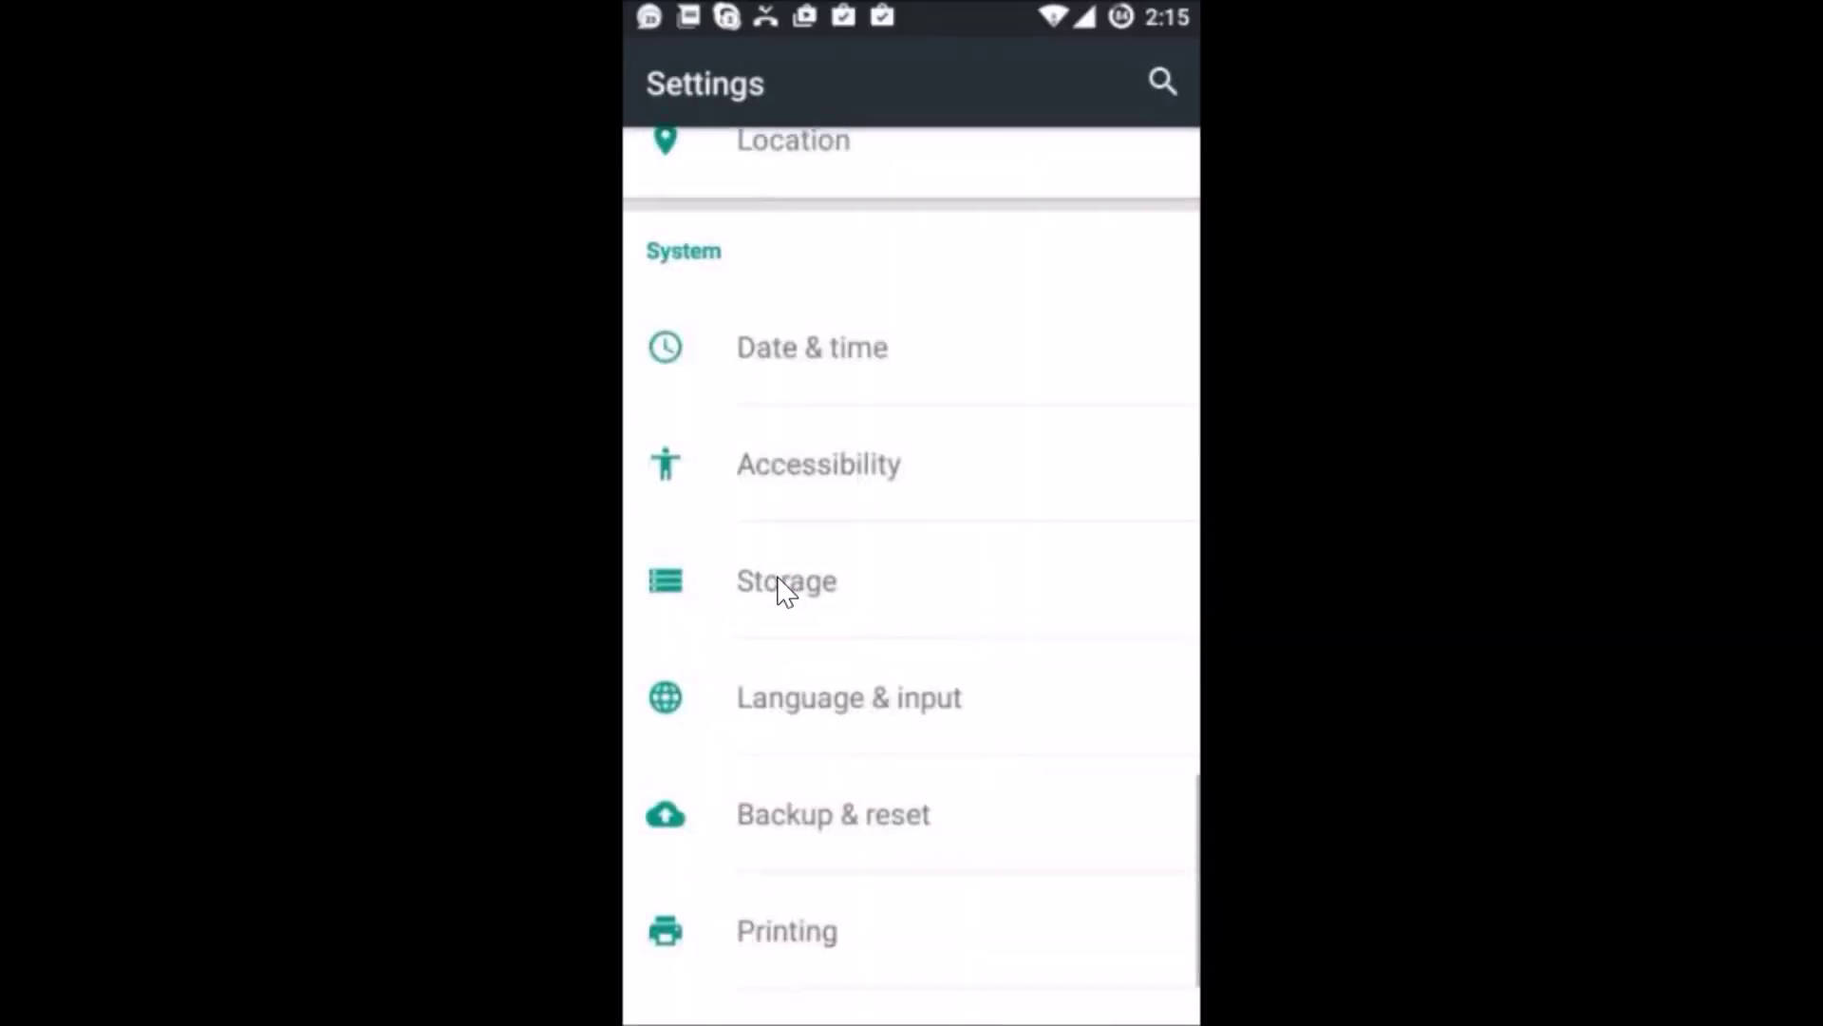
{"action": "key", "text": "Escape"}
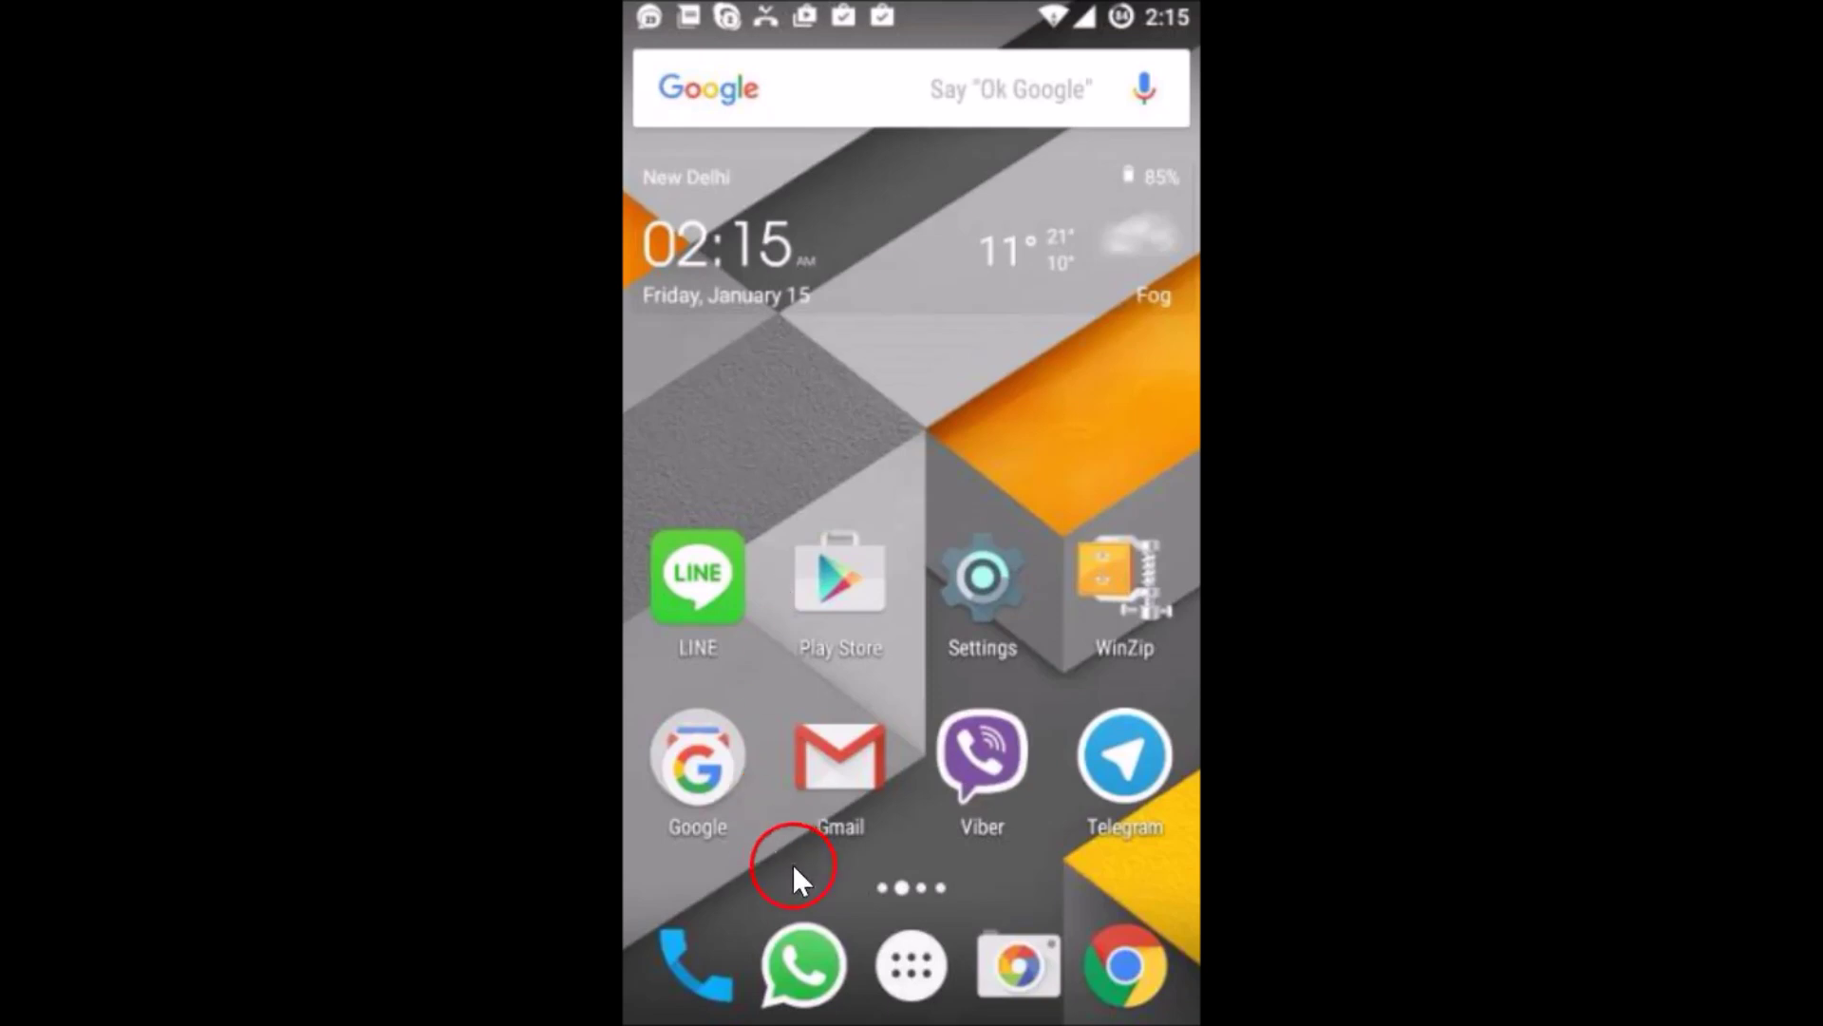
{"action": "left_click", "coordinate": [814, 947]}
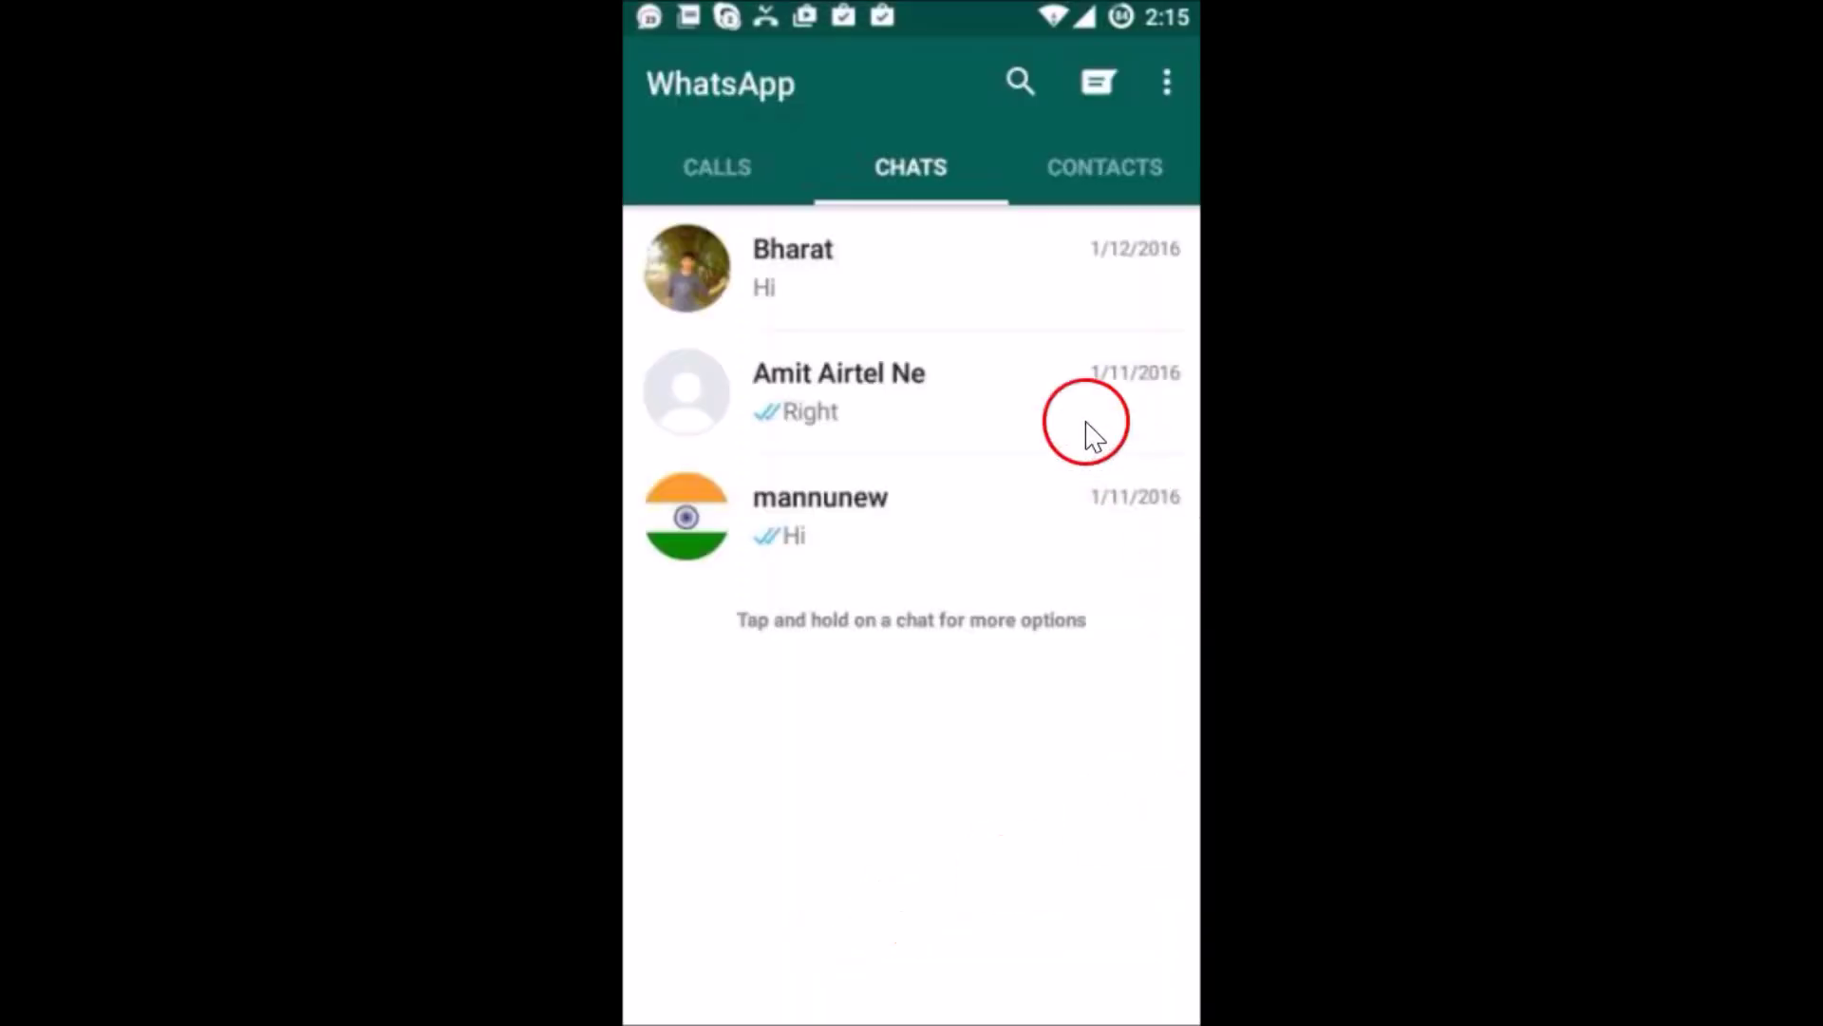
{"action": "left_click", "coordinate": [879, 295]}
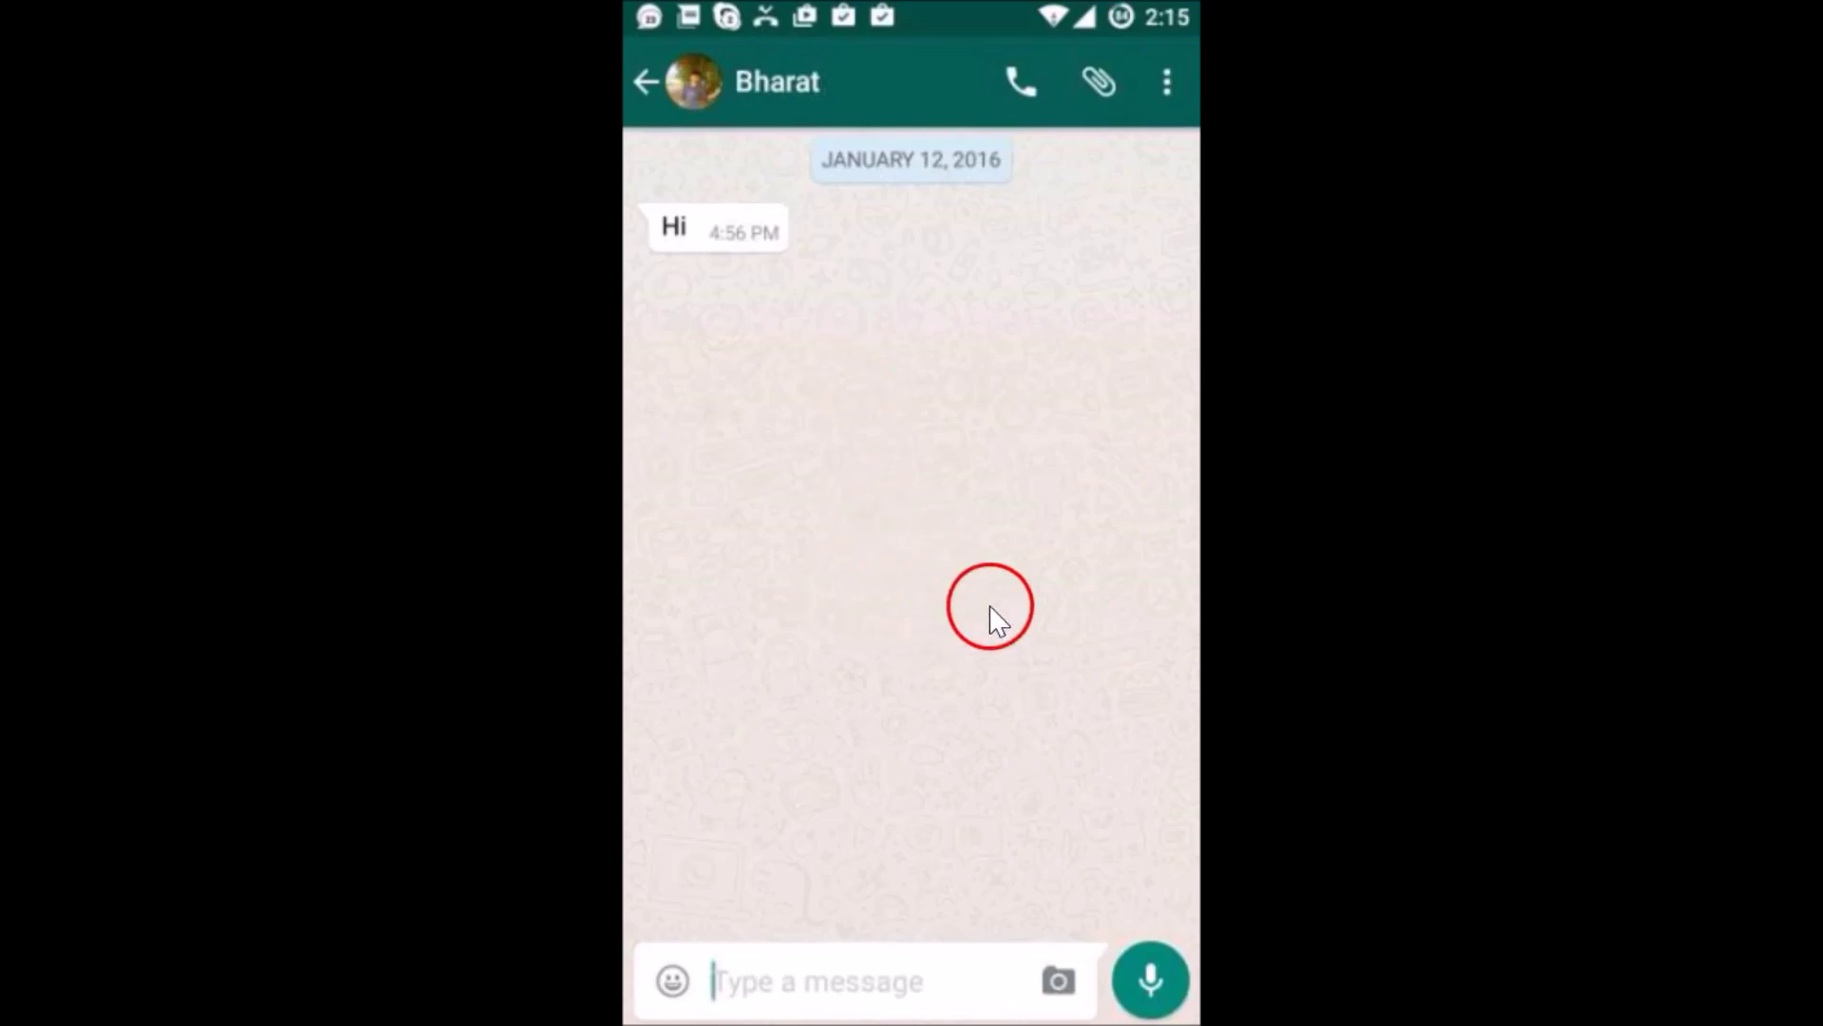
{"action": "left_click", "coordinate": [908, 984]}
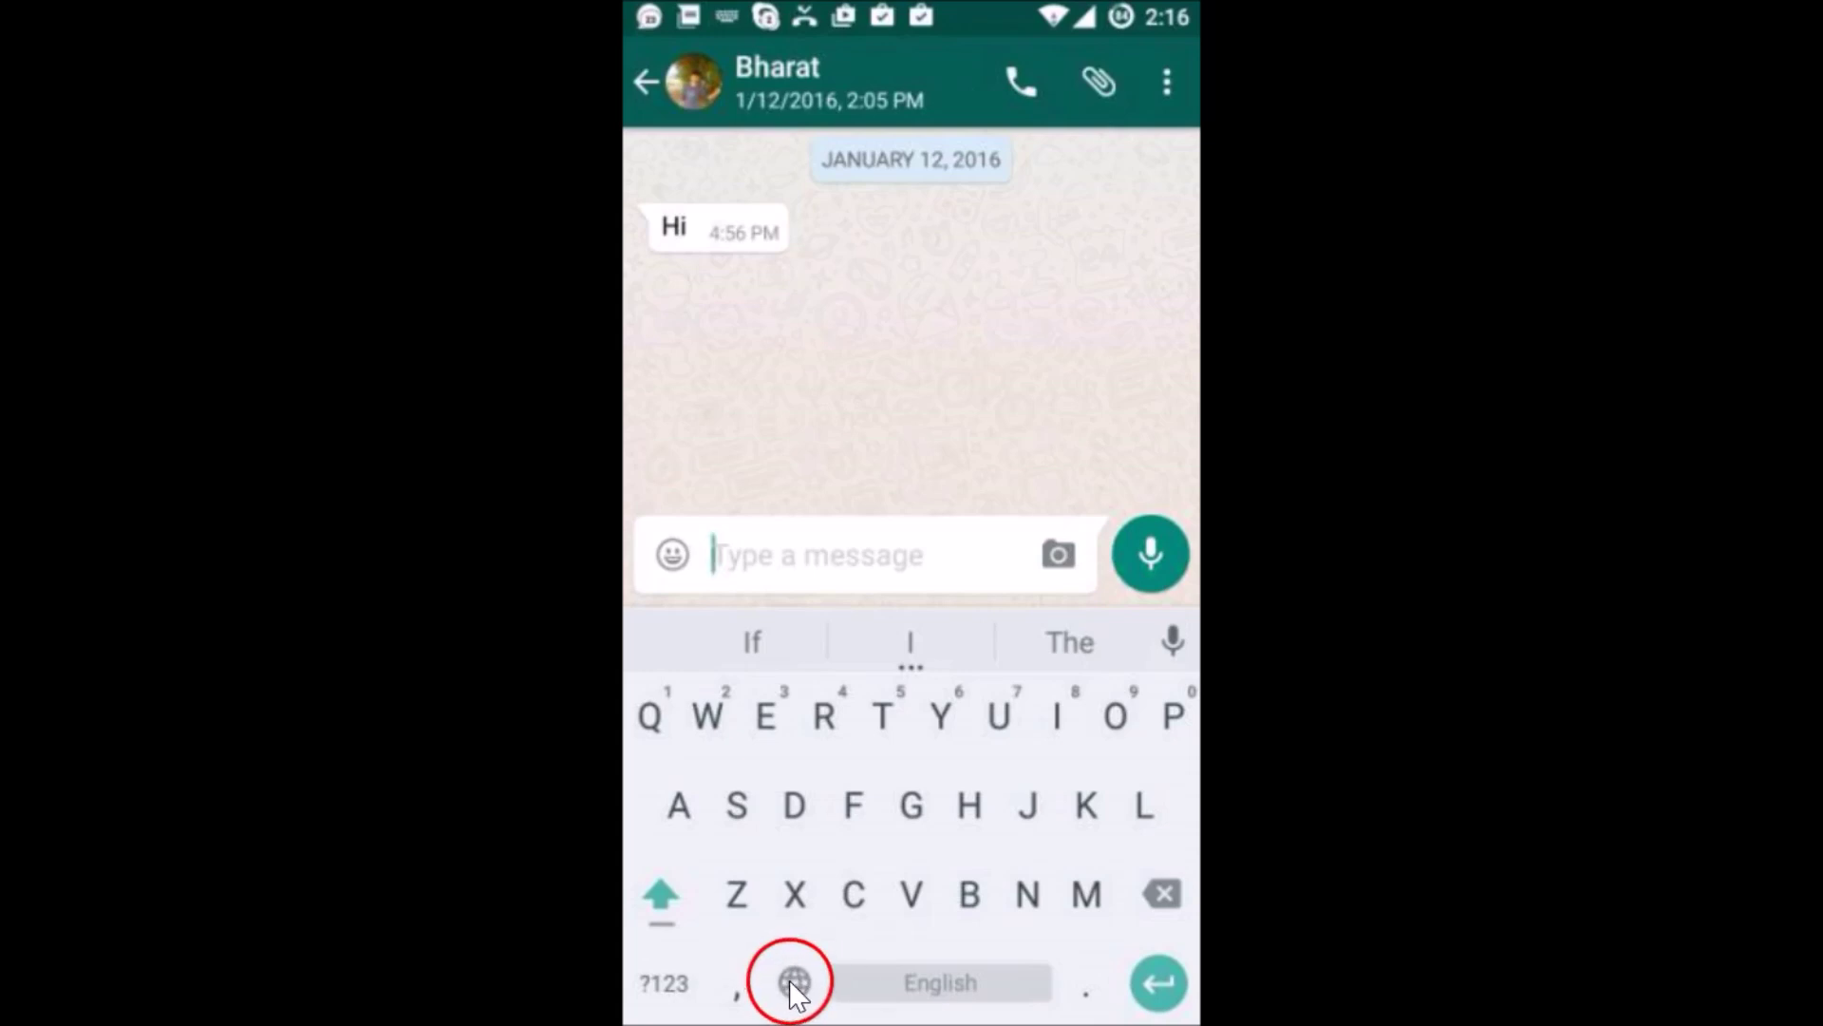
Send 'पर' to Bharat using the Hindi keyboard, then switch back to English
{"action": "left_click", "coordinate": [795, 981]}
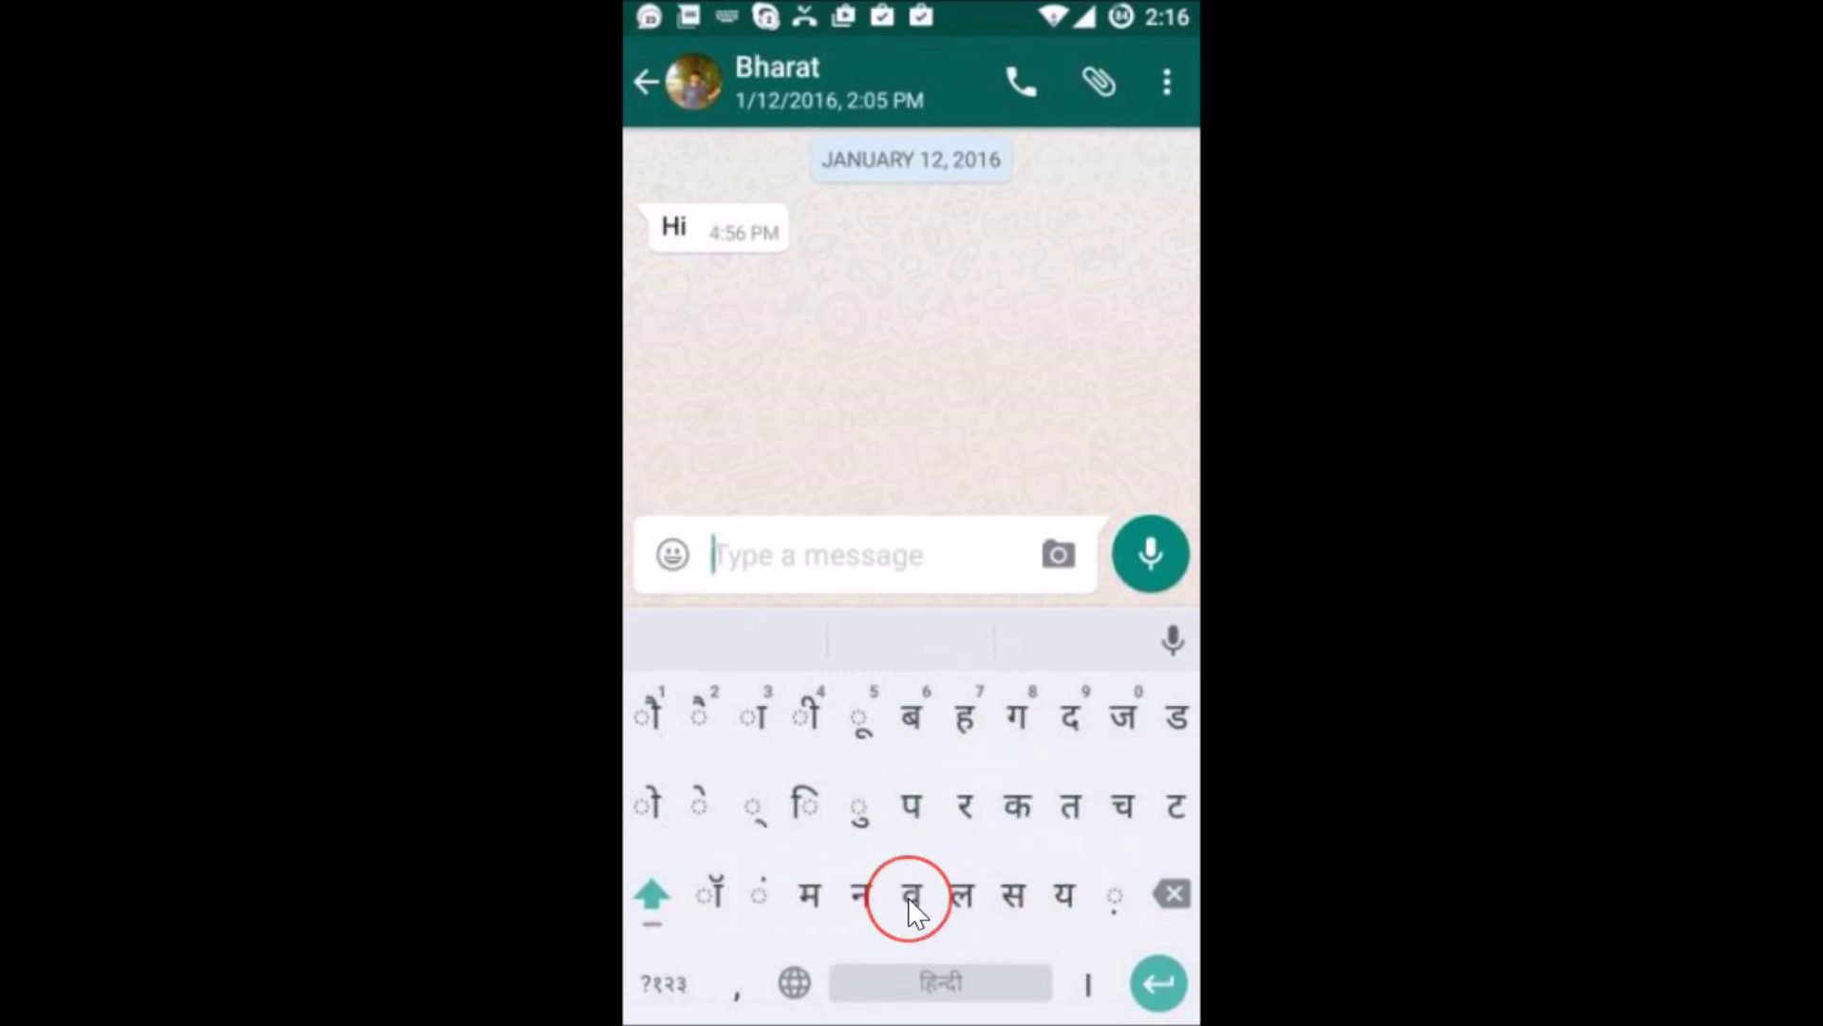
{"action": "left_click", "coordinate": [913, 804]}
{"action": "type", "text": "पर"}
{"action": "left_click", "coordinate": [964, 804]}
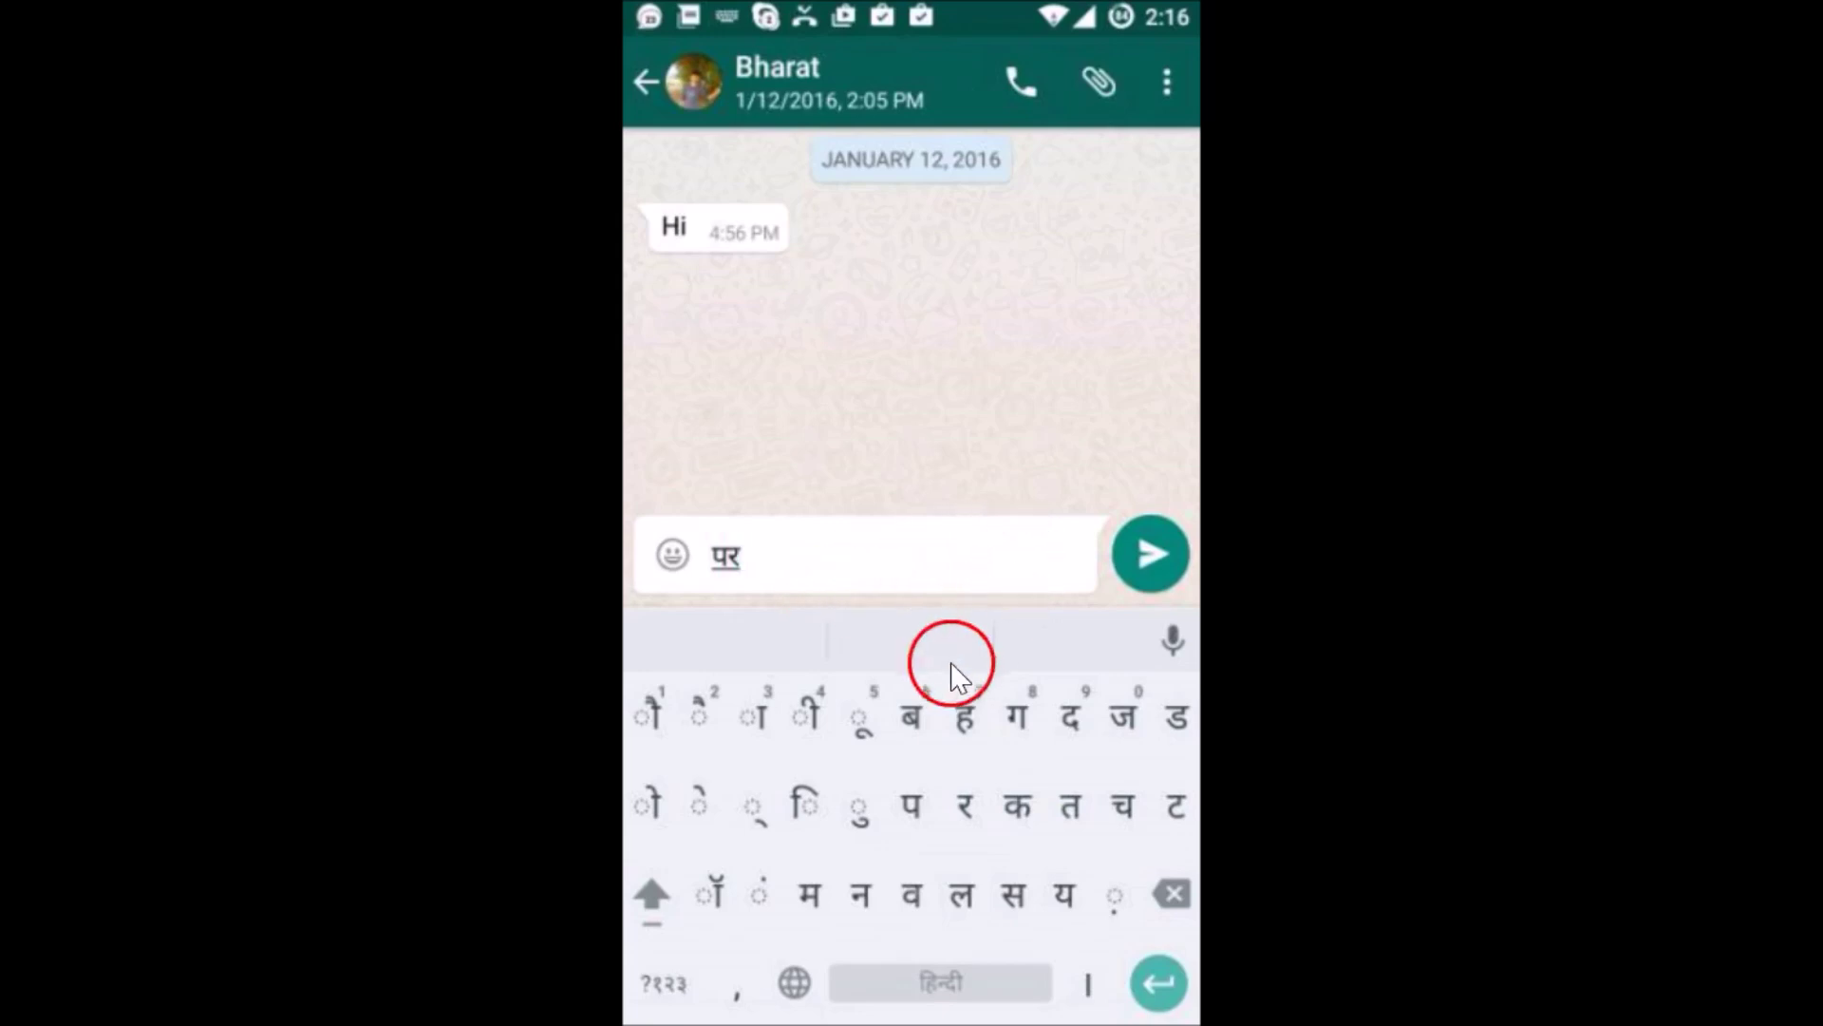
{"action": "left_click", "coordinate": [1150, 551]}
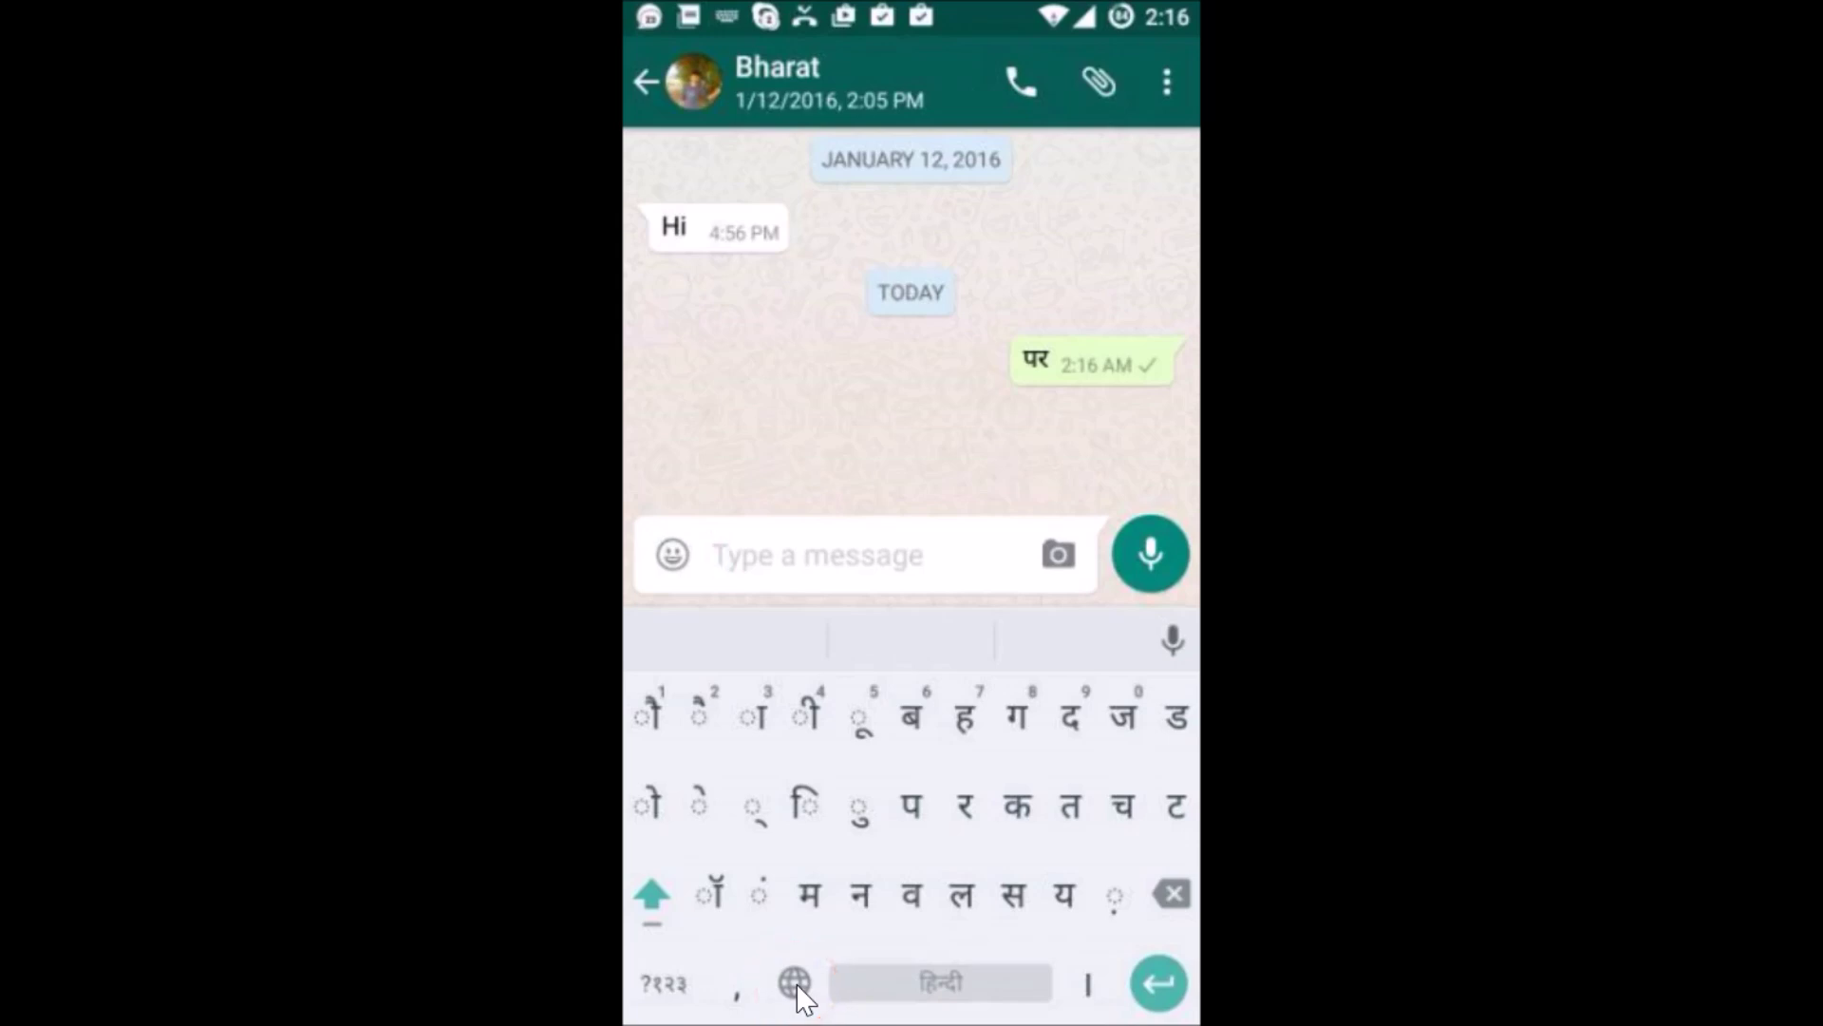
{"action": "left_click", "coordinate": [797, 983]}
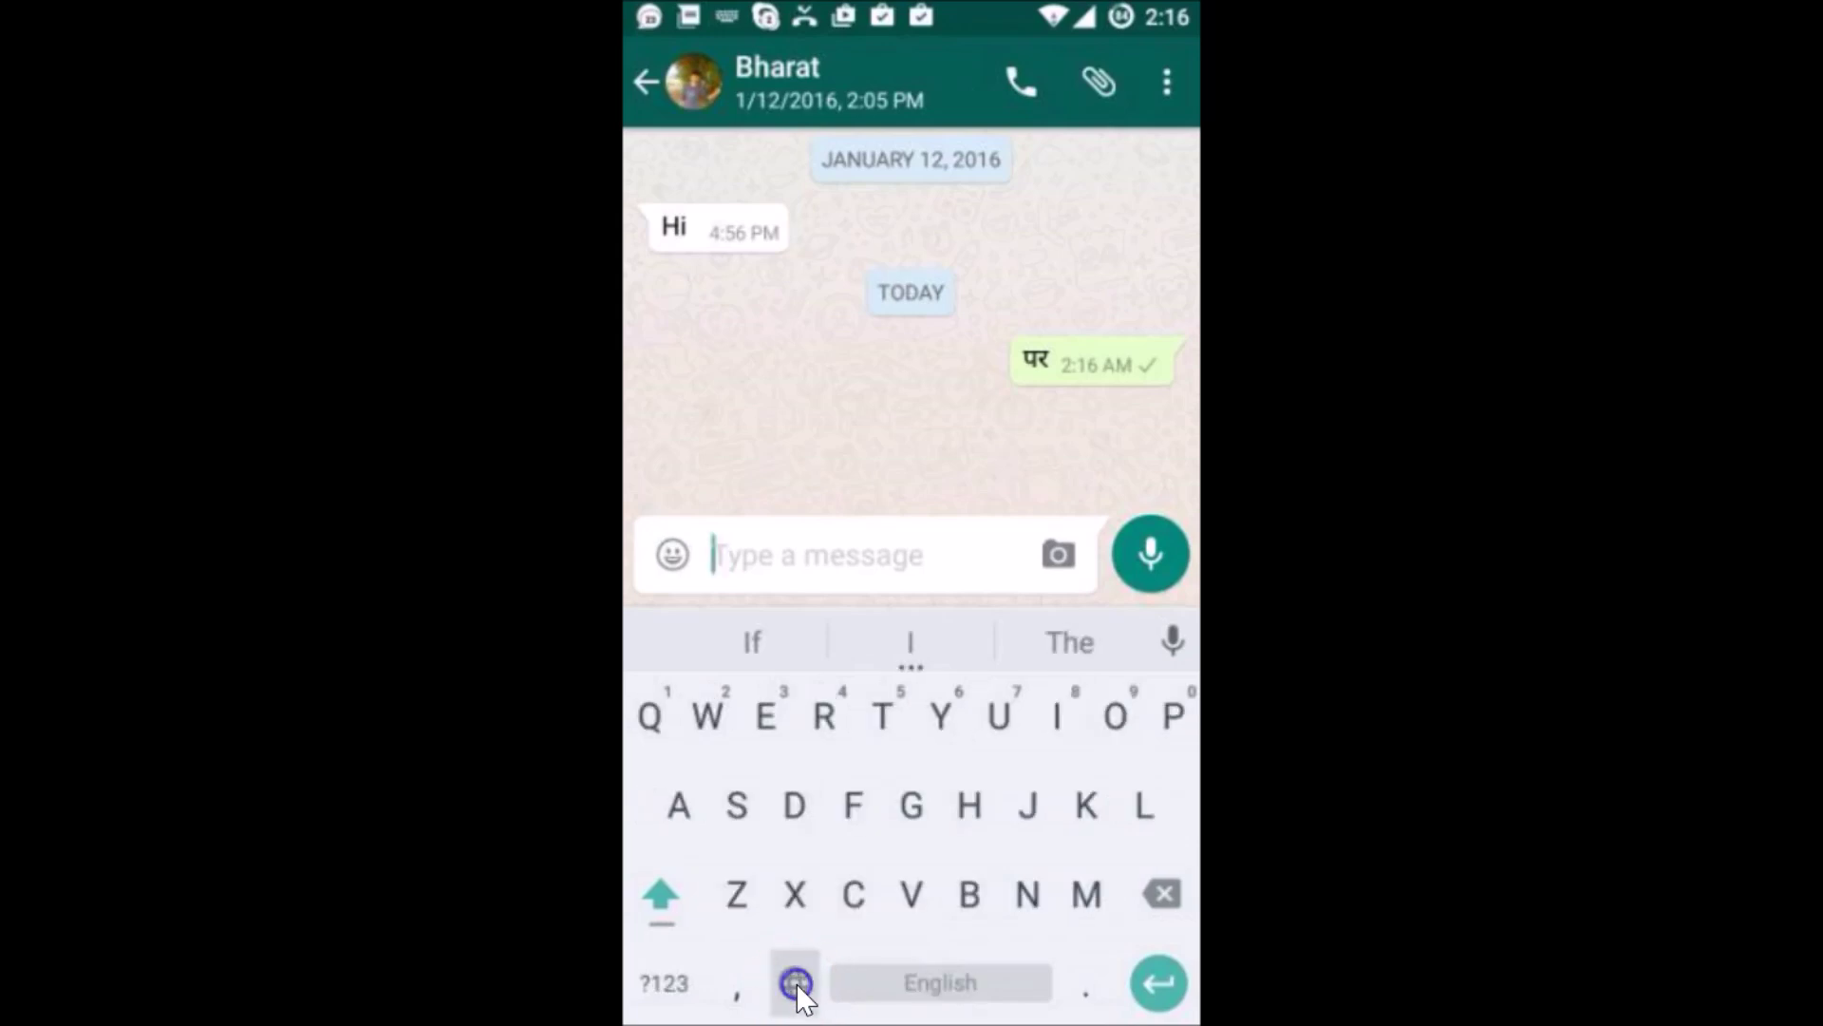
Cycle the globe key to the Marathi keyboard layout in Bharat's chat
{"action": "left_click", "coordinate": [797, 983]}
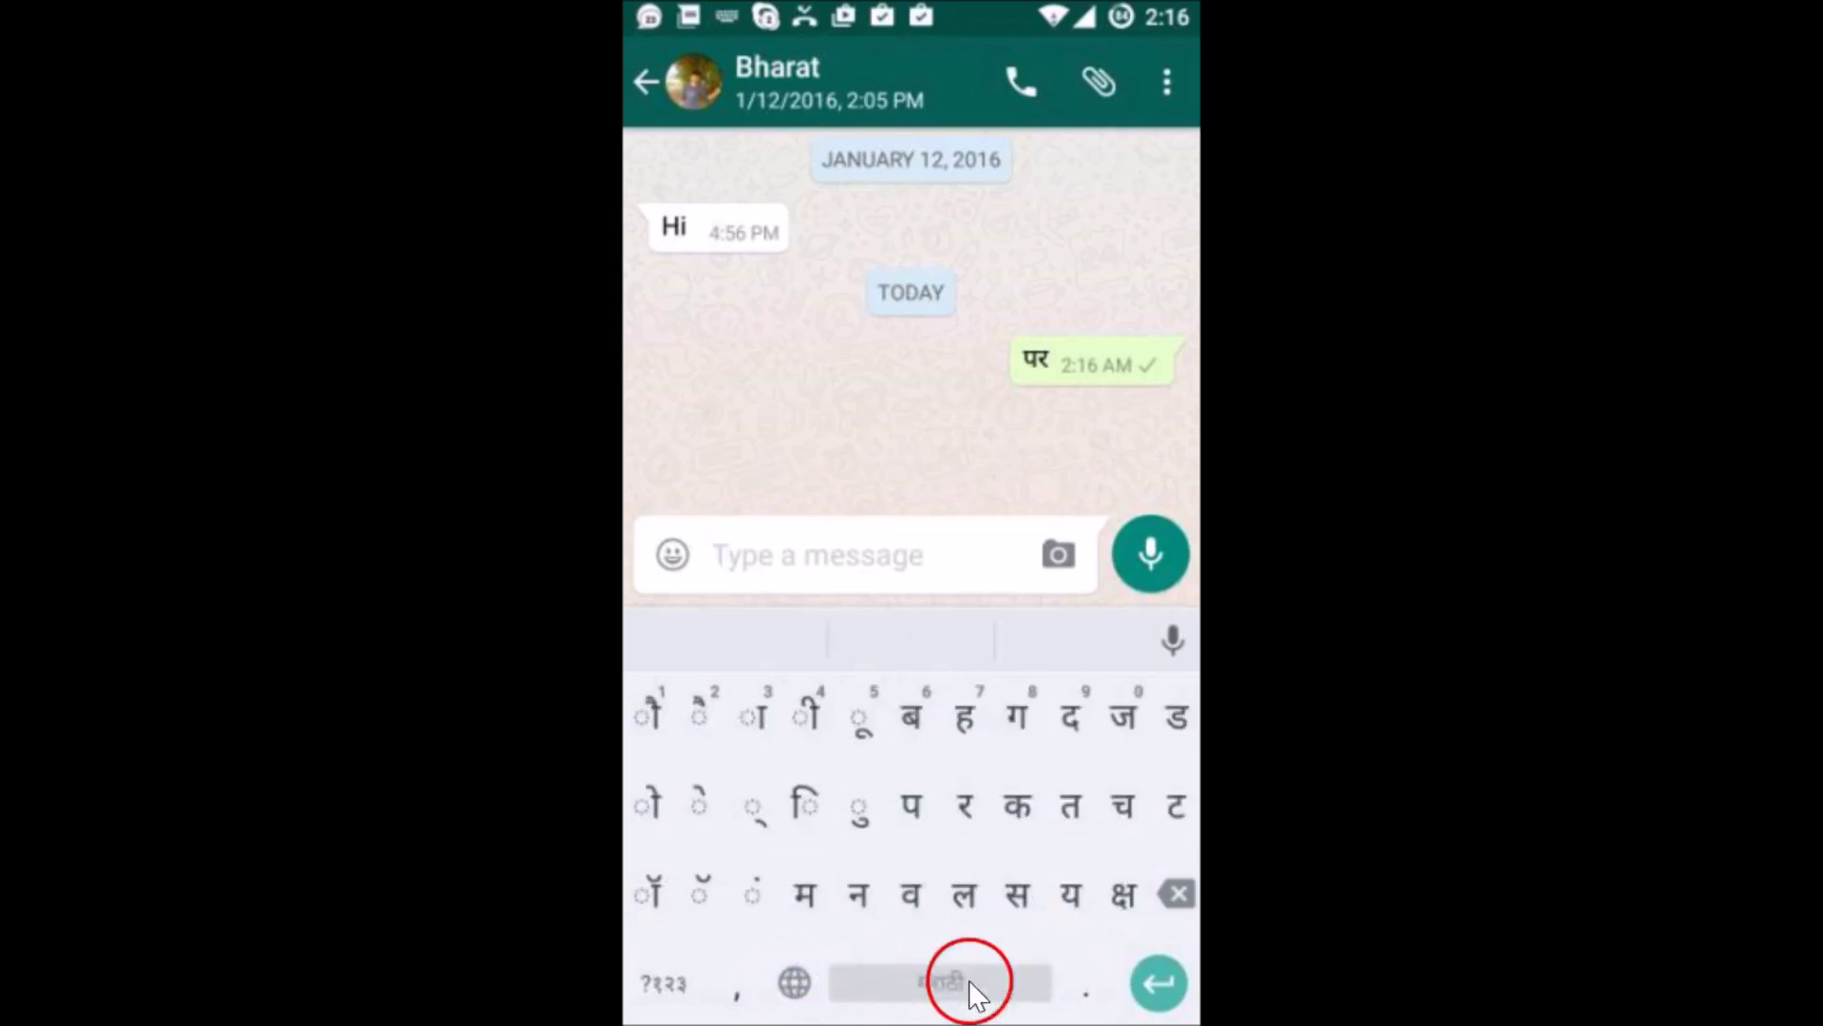